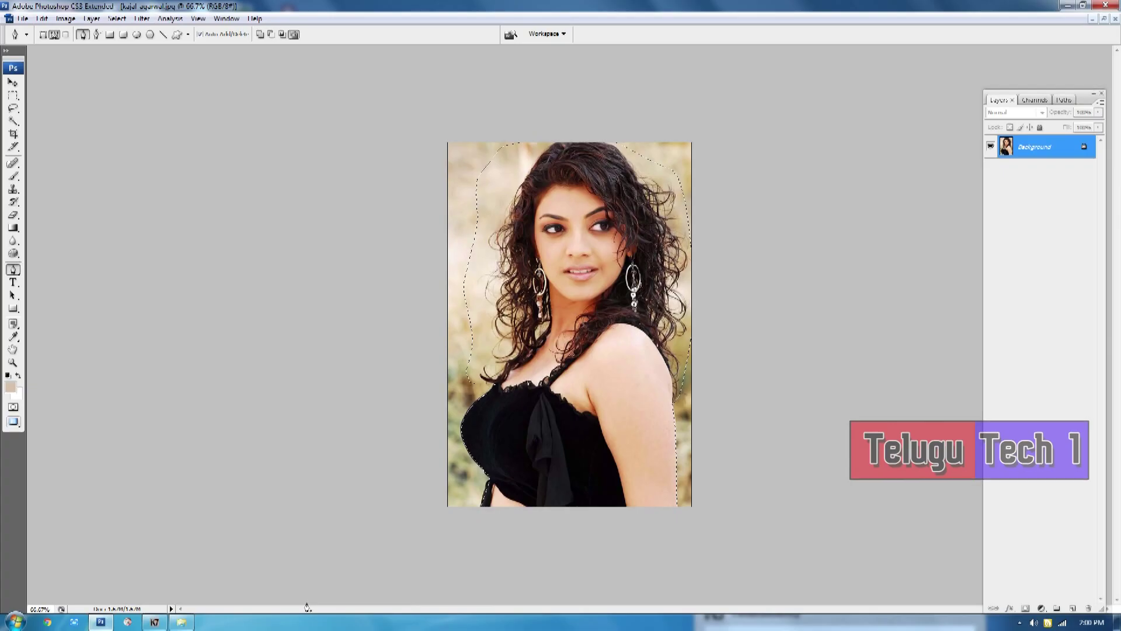
Step: Apply Refine Edge to the selection around the woman and copy the selection to a new layer
click(128, 18)
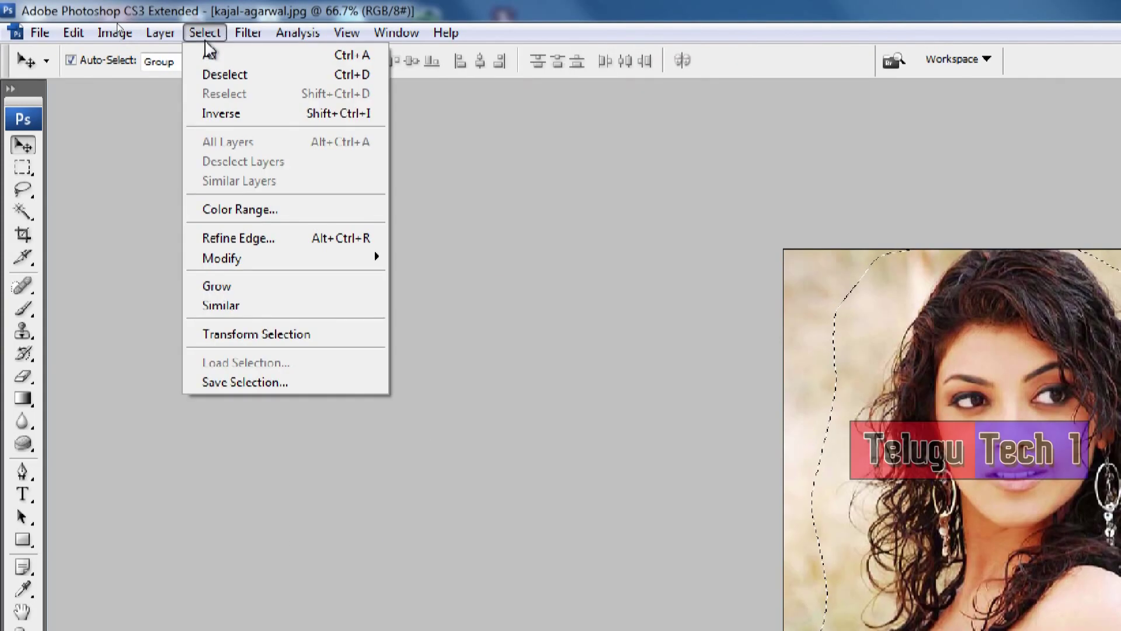
click(248, 239)
click(514, 229)
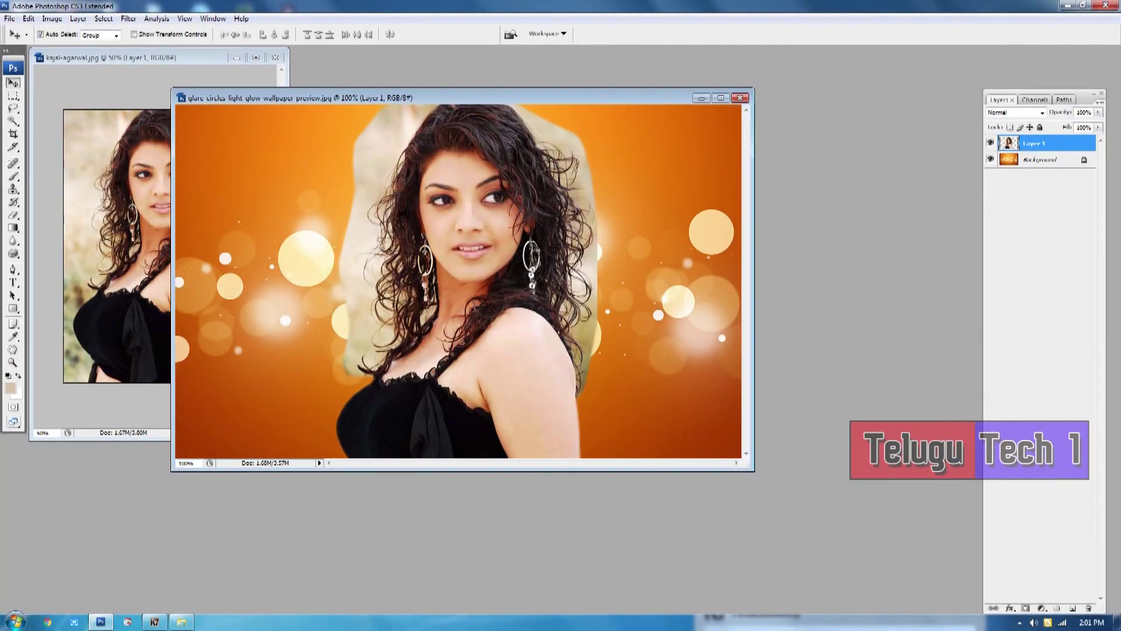
key(ctrl+j)
click(1043, 159)
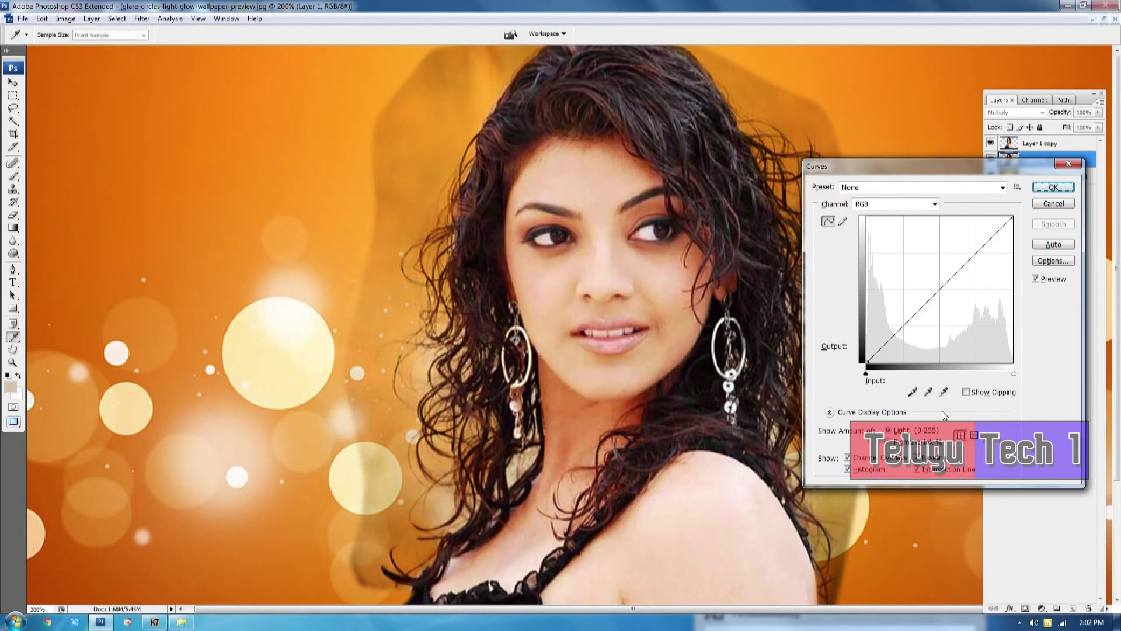
click(944, 391)
click(465, 190)
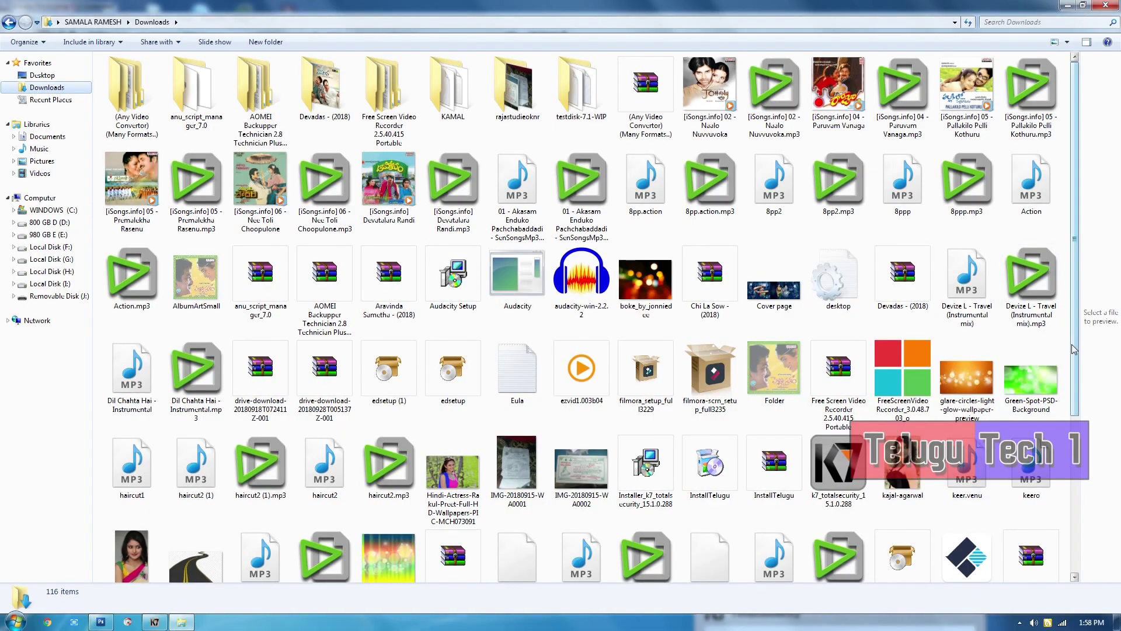
Step: Open the kajal-agarwal portrait from the Downloads folder in Photoshop
click(903, 468)
drag(911, 457, 500, 321)
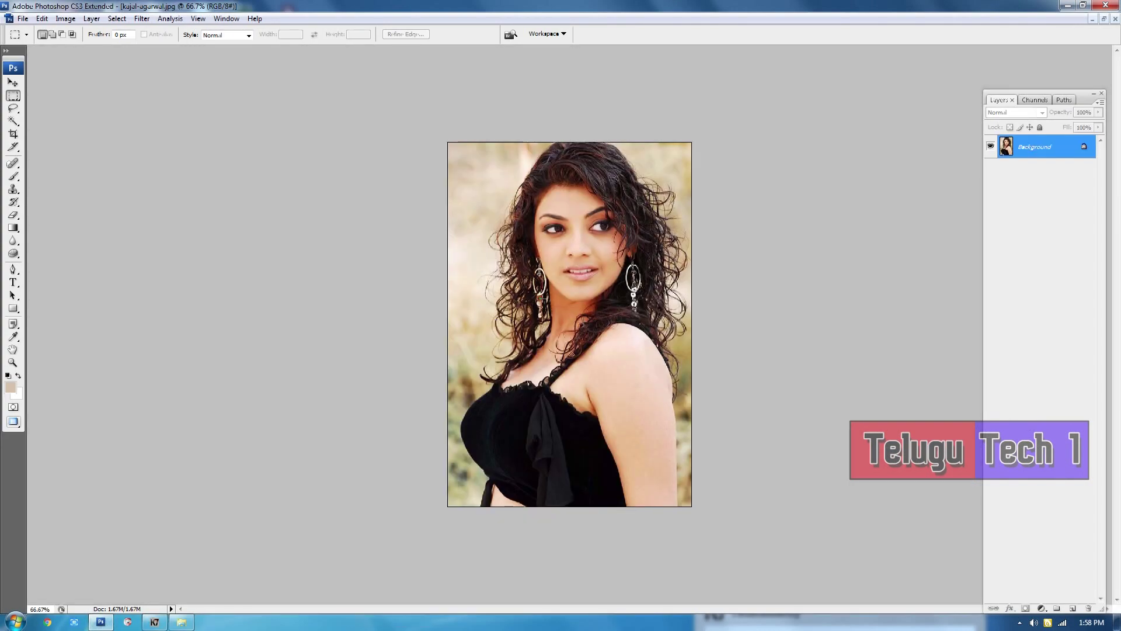
key(z)
click(602, 170)
key(v)
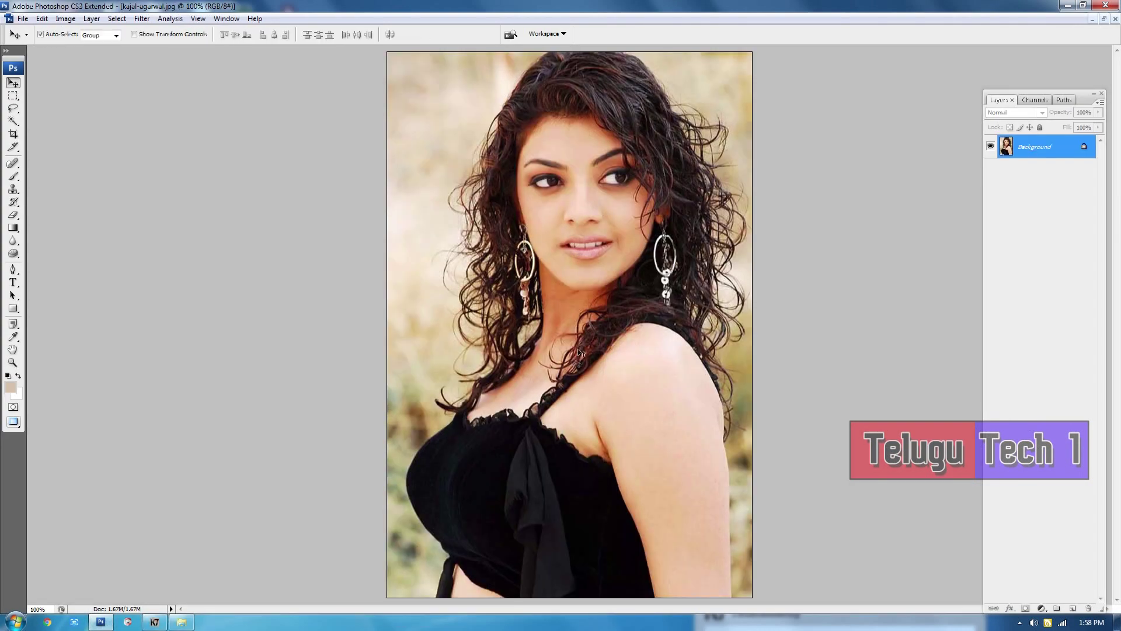
key(z)
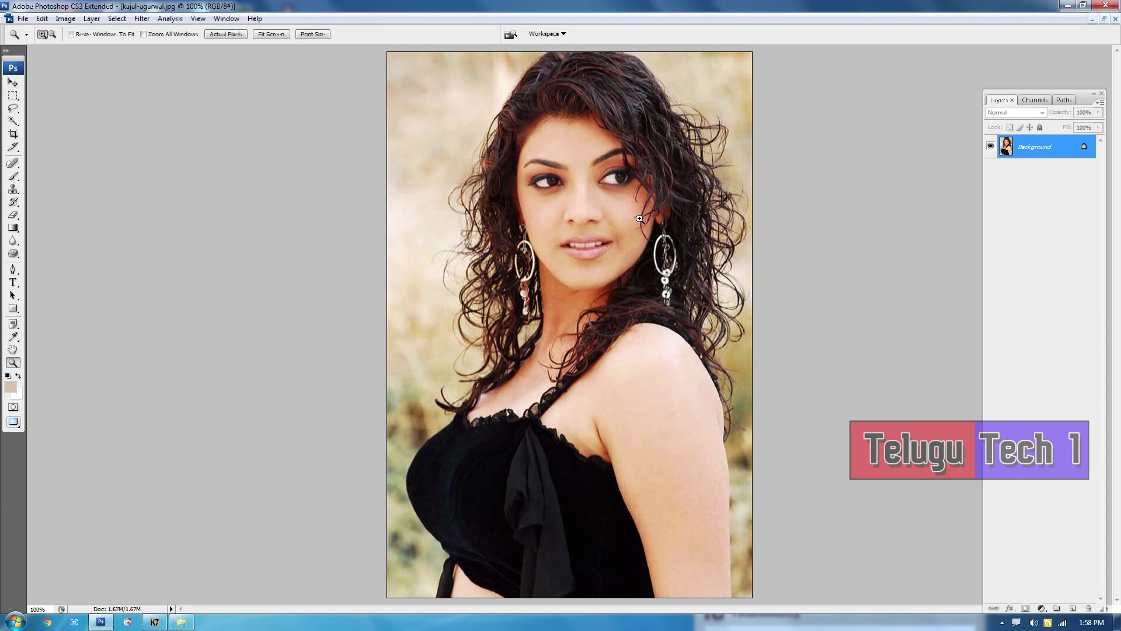
click(528, 126)
drag(633, 323, 597, 368)
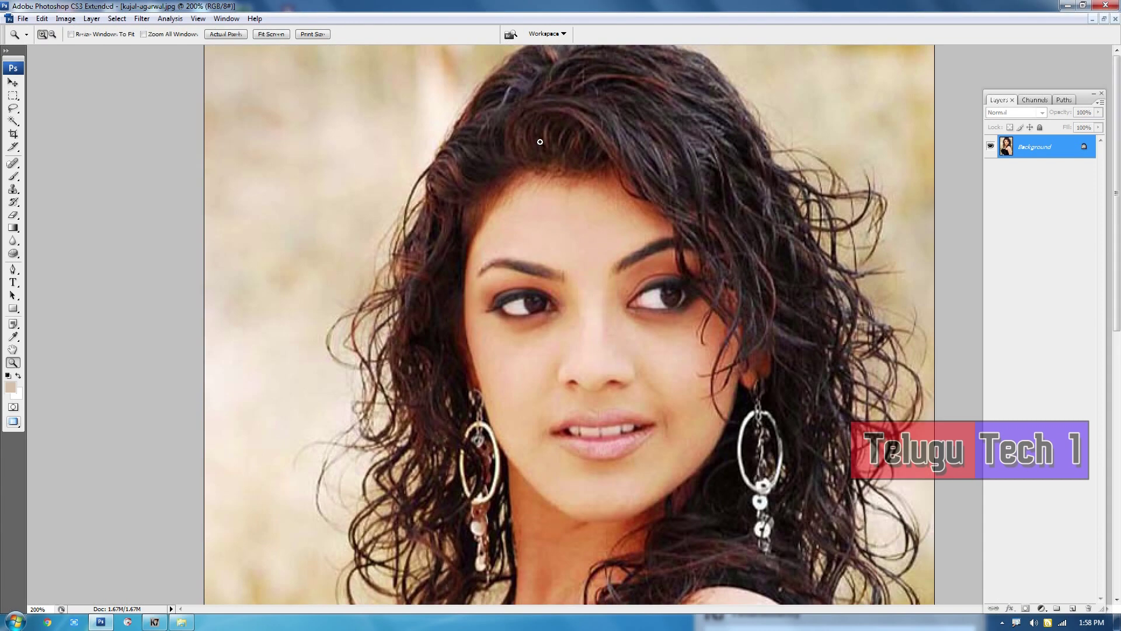
key(v)
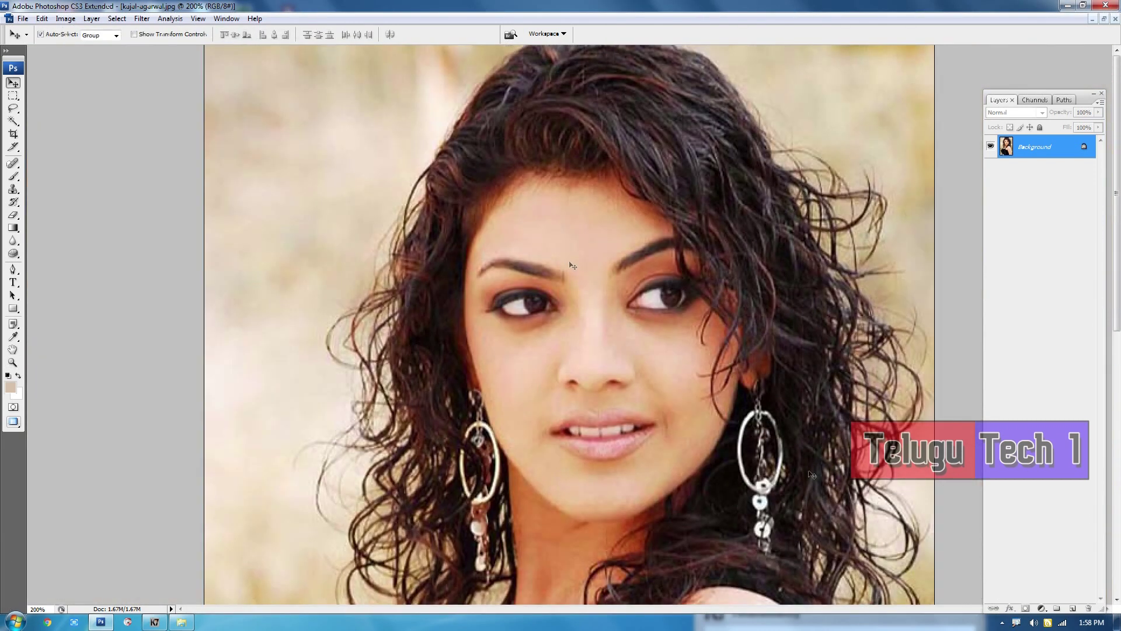
Step: Choose the standard Pen Tool for tracing the woman
click(13, 270)
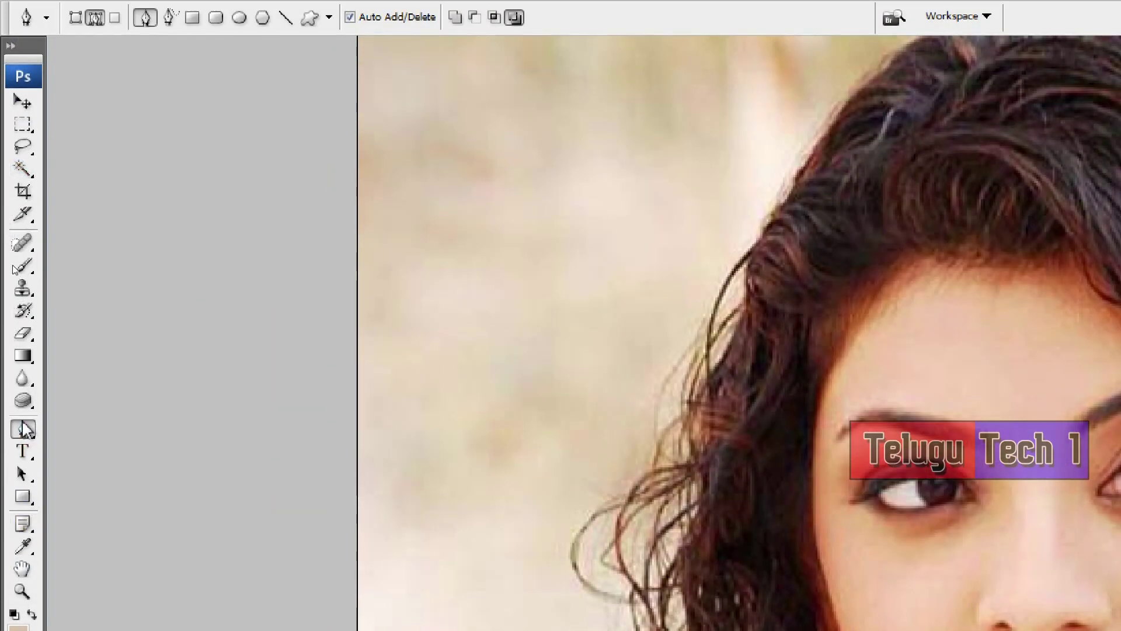
click(25, 430)
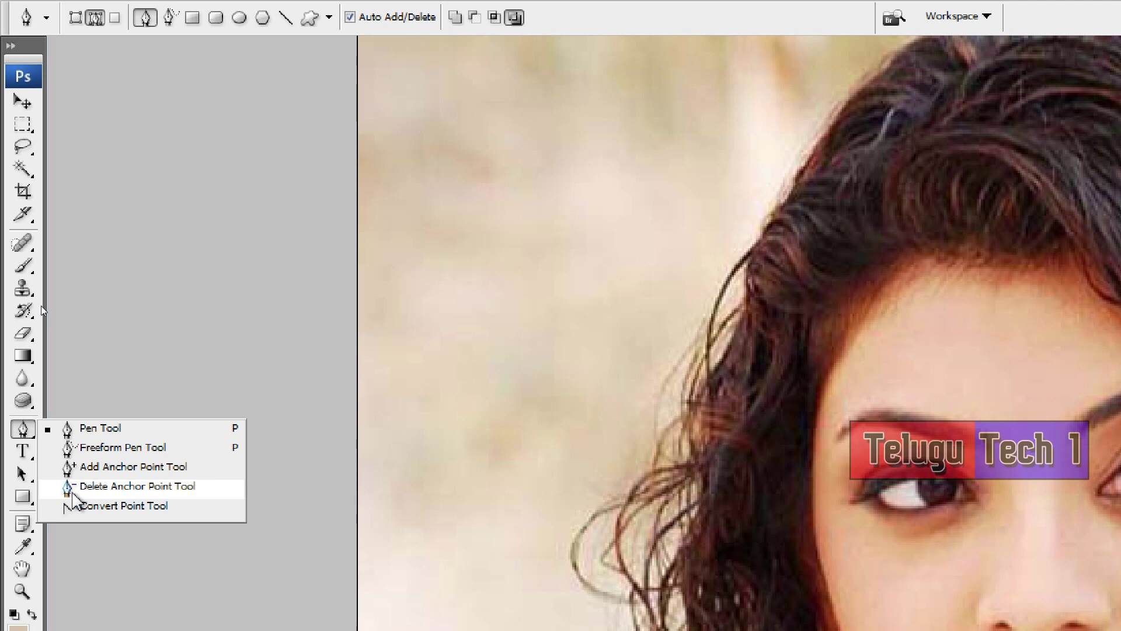
click(73, 490)
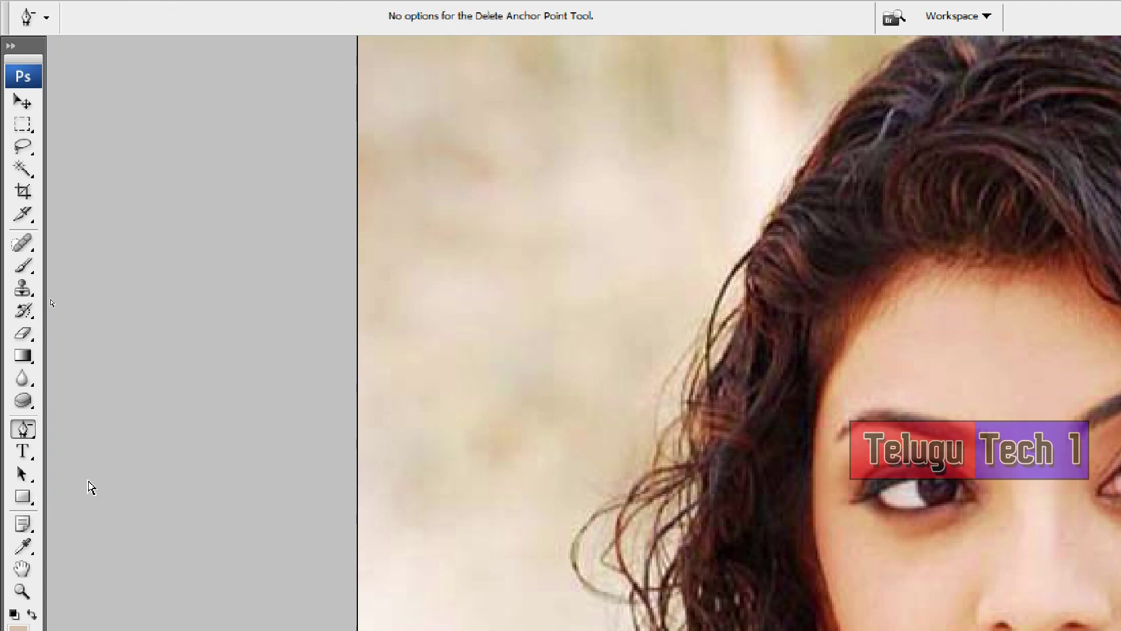
click(23, 429)
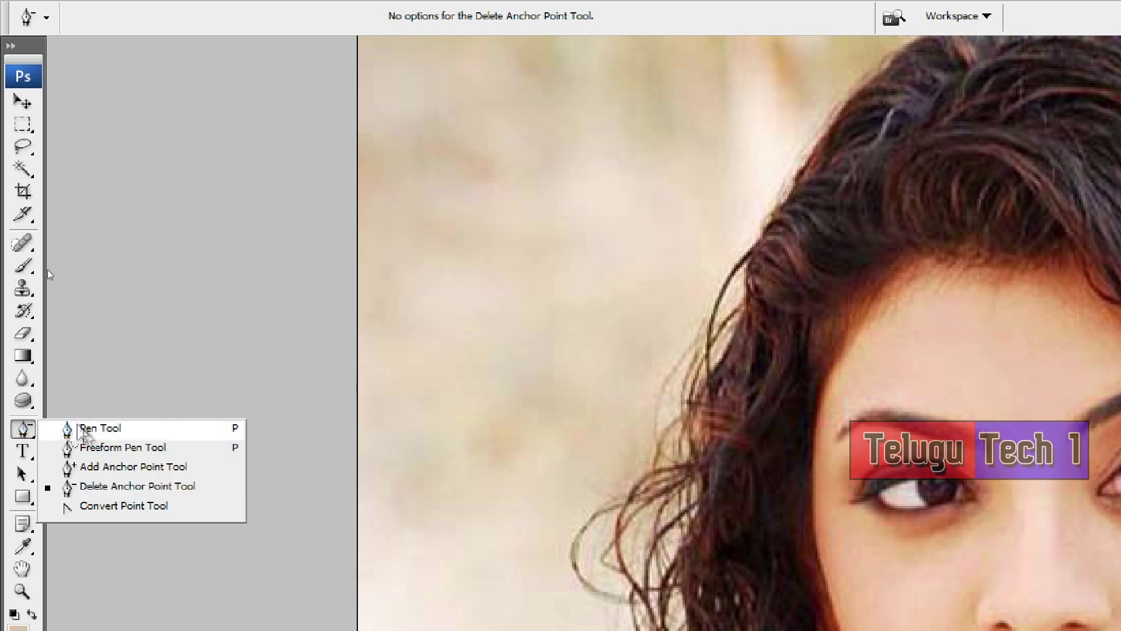
click(94, 430)
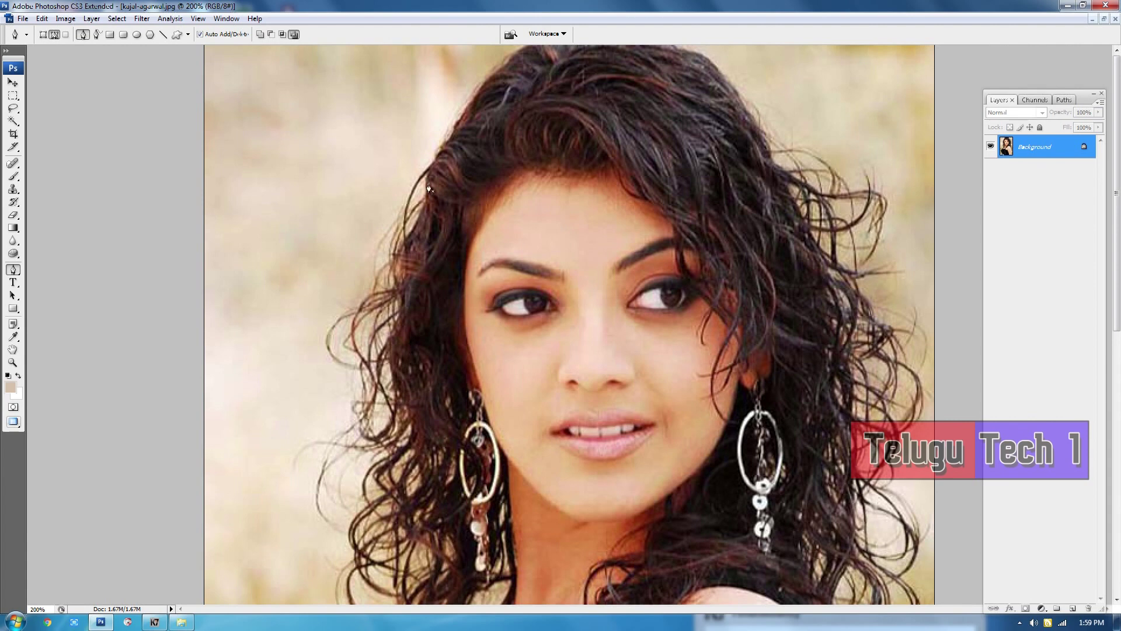
Step: Trace a path from the image's lower edge up along the left outline of the black top to the hair ends
scroll(487, 381, down, 10)
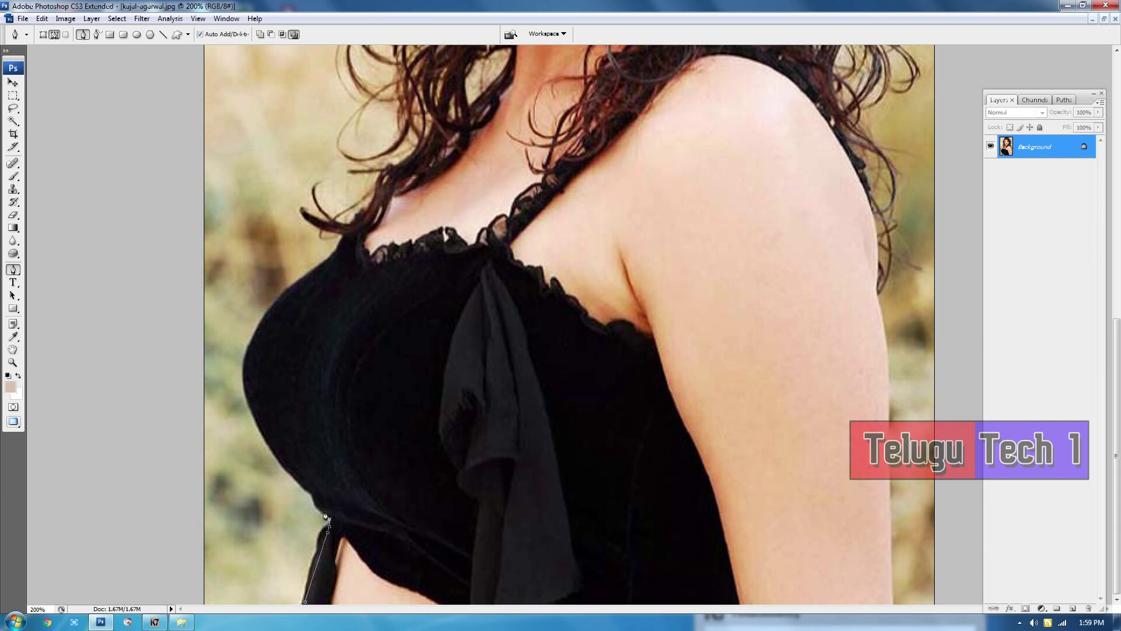
drag(244, 313, 293, 292)
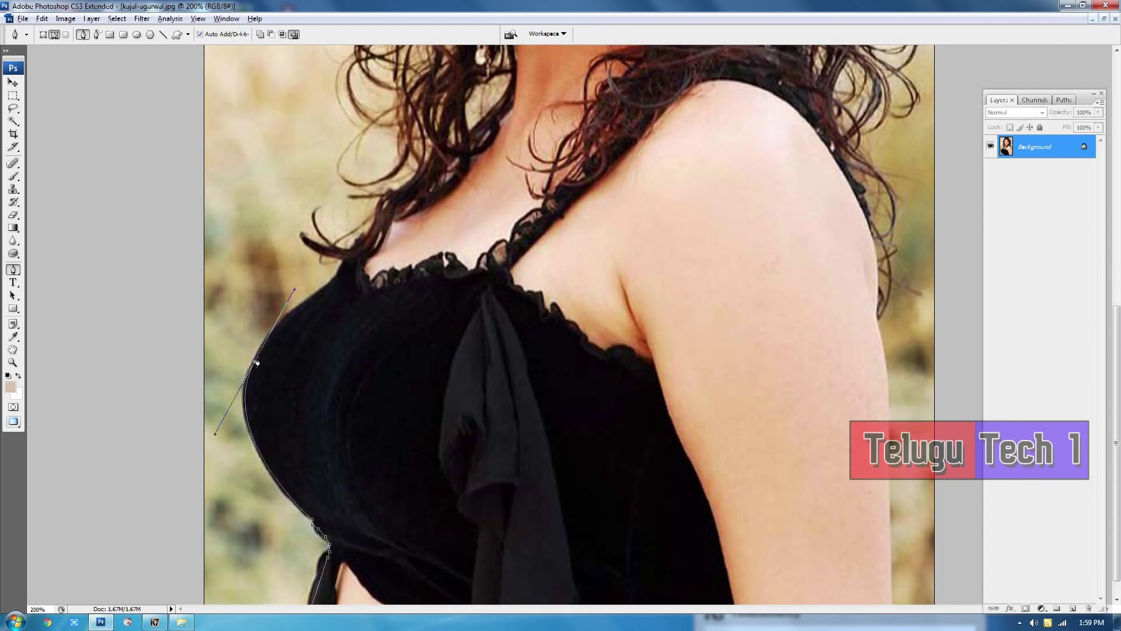
scroll(257, 364, up, 5)
drag(282, 374, 392, 331)
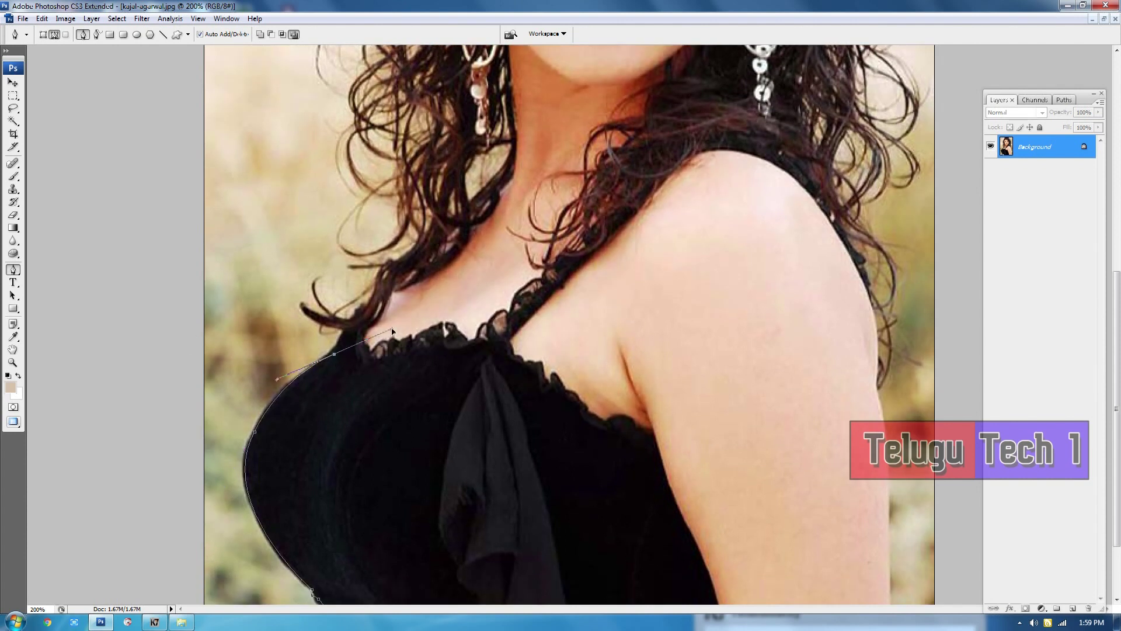
click(349, 337)
click(361, 316)
drag(459, 206, 460, 310)
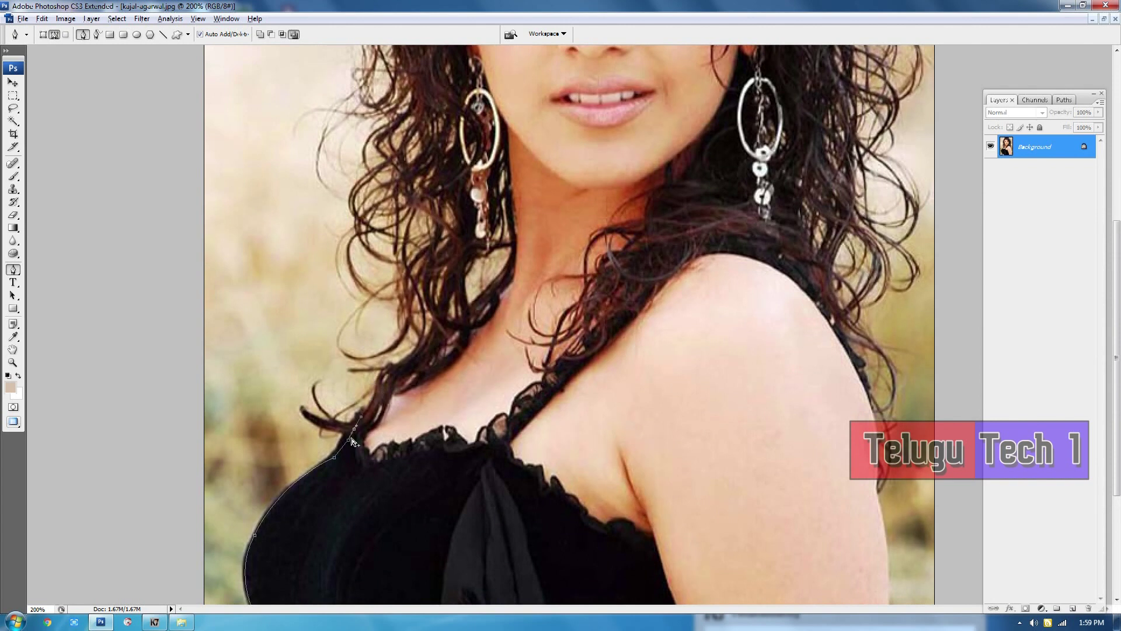
Step: Extend the path loosely around the left side of the hair, up to the upper edge of the image
drag(325, 441, 256, 394)
drag(243, 323, 243, 428)
drag(278, 406, 269, 331)
drag(251, 250, 251, 221)
drag(277, 163, 277, 389)
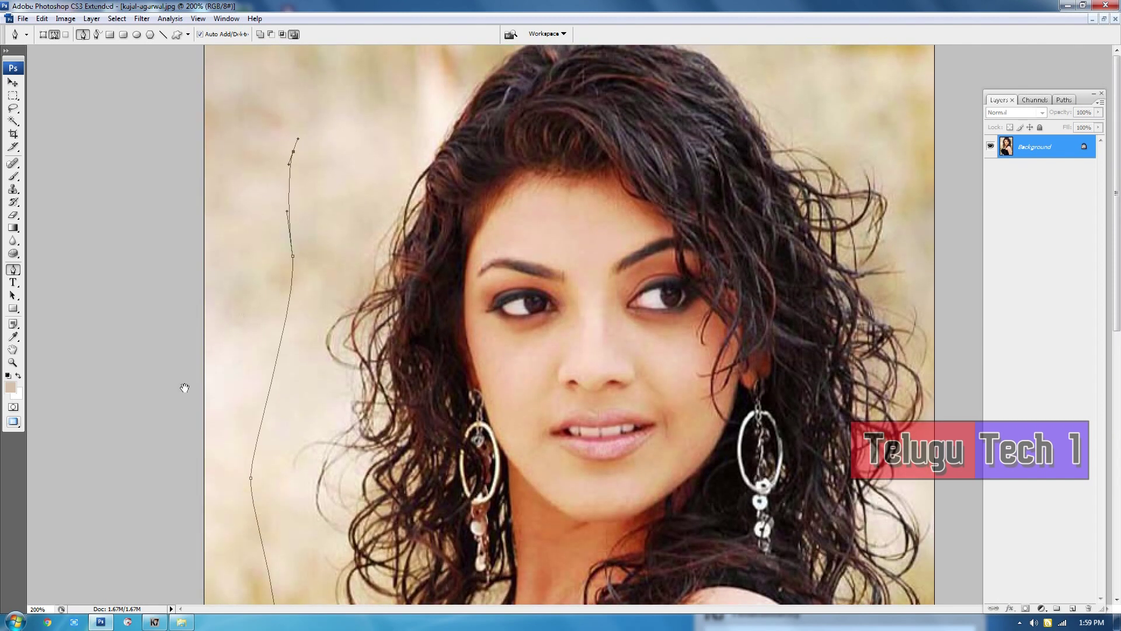
drag(345, 83, 357, 66)
drag(377, 53, 388, 50)
Step: Continue the path over the head and loosely down the right side of the hair to the upper arm
drag(742, 65, 847, 121)
drag(916, 218, 924, 246)
drag(906, 274, 901, 115)
click(942, 272)
click(939, 318)
drag(944, 390, 946, 424)
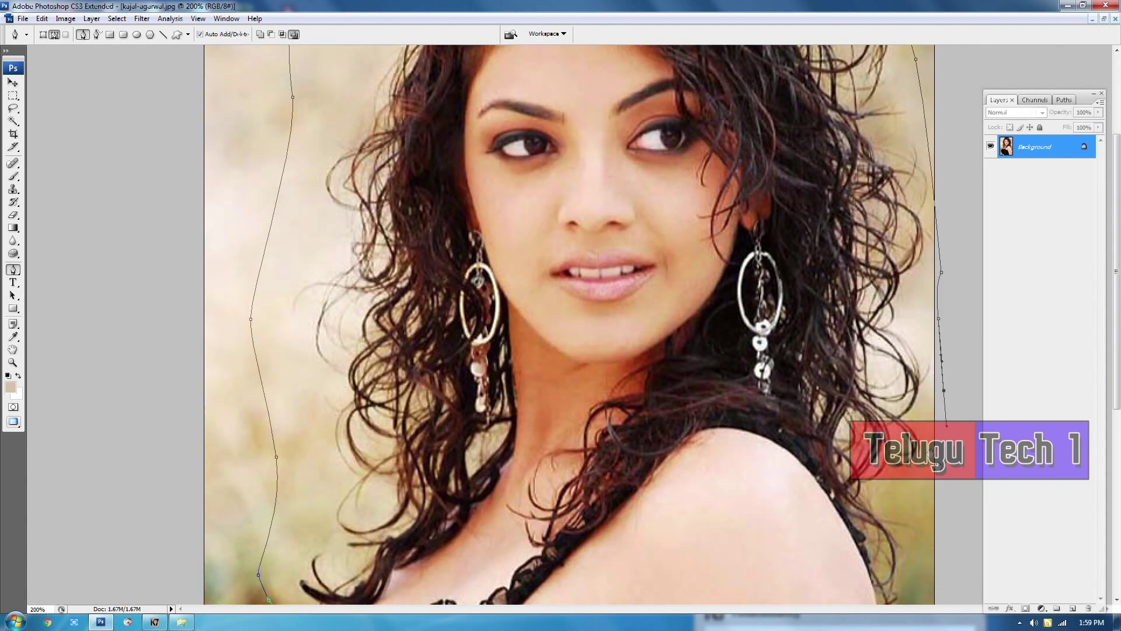
drag(899, 462, 897, 210)
drag(905, 373, 902, 384)
drag(895, 401, 889, 410)
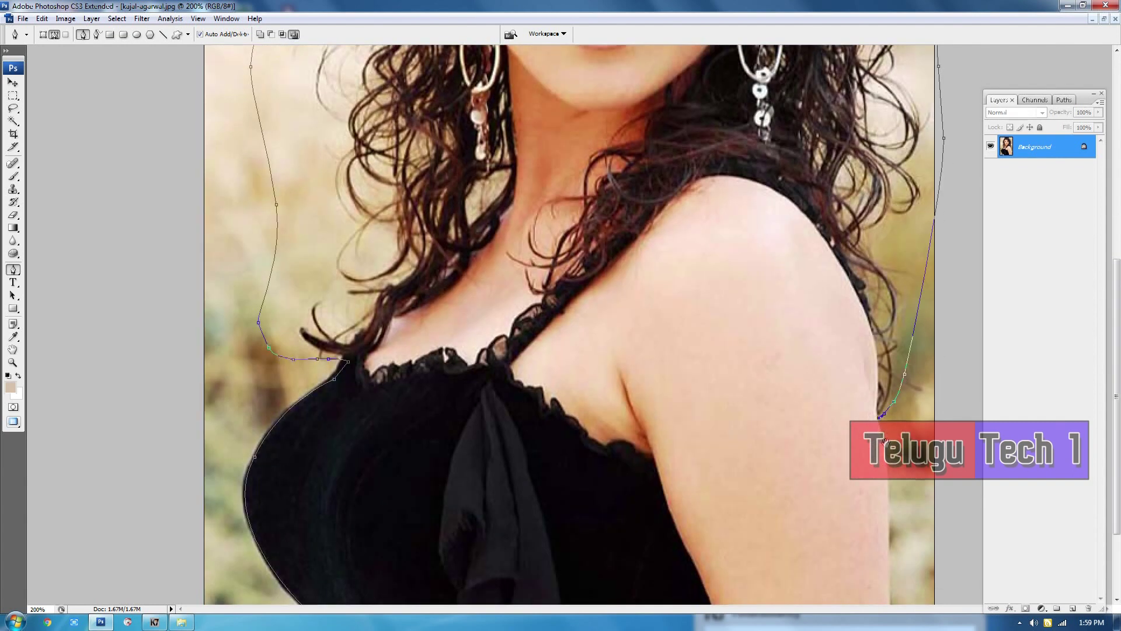
Step: Follow the arm's outer edge down to the image's lower edge and close the path at its starting point
scroll(891, 489, down, 3)
drag(889, 473, 886, 497)
alt+click(890, 478)
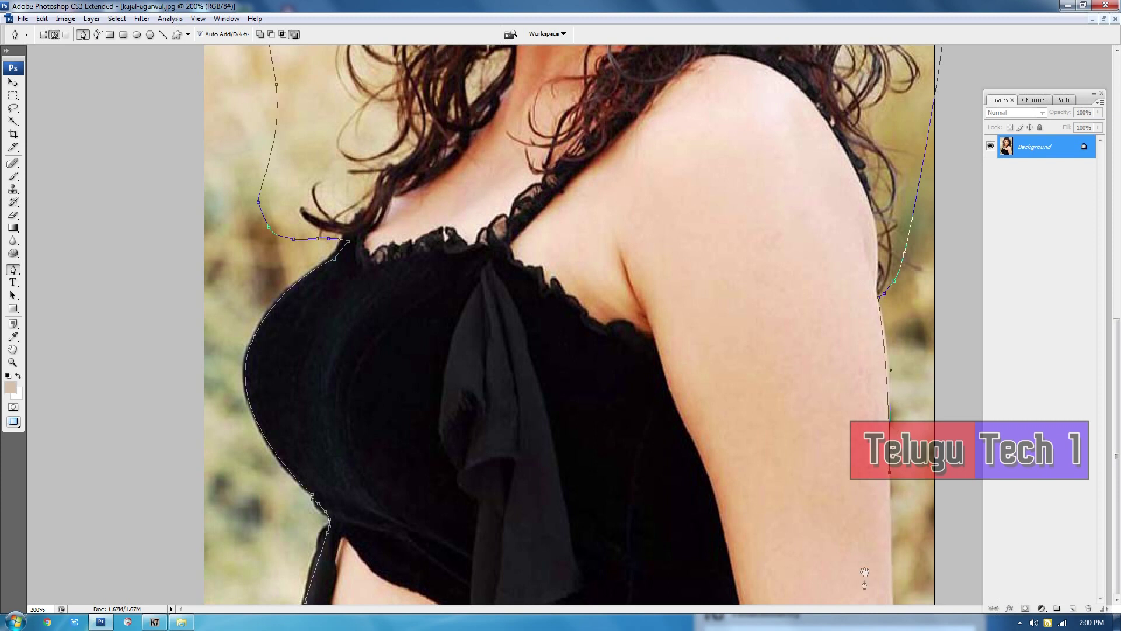
click(892, 604)
click(305, 602)
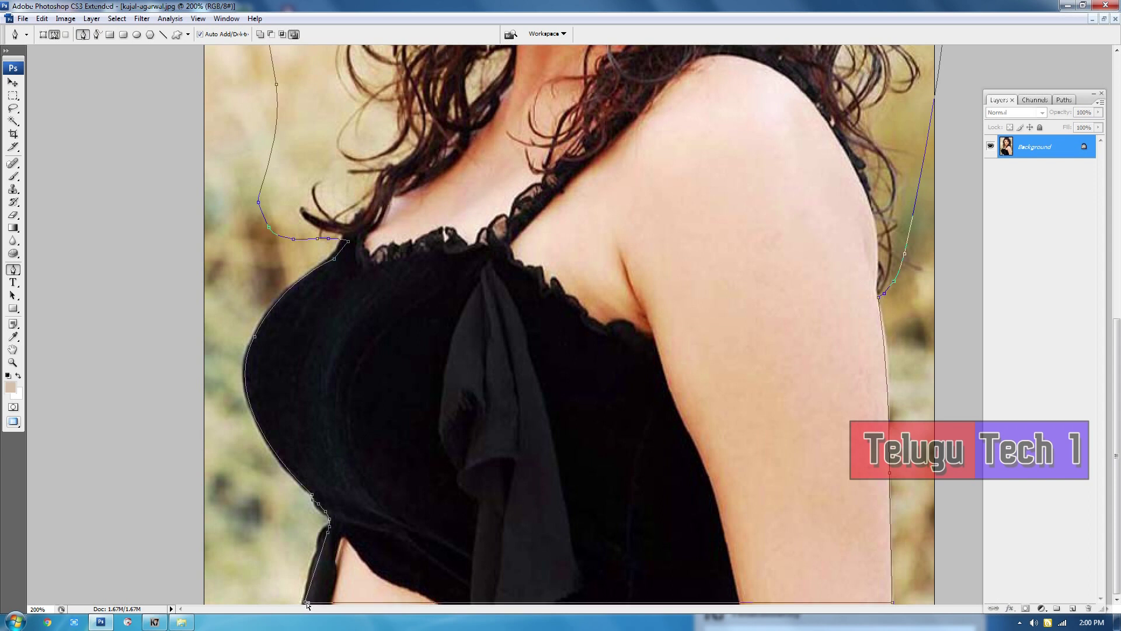
Step: Convert the closed path around the woman to a selection
key(ctrl+Return)
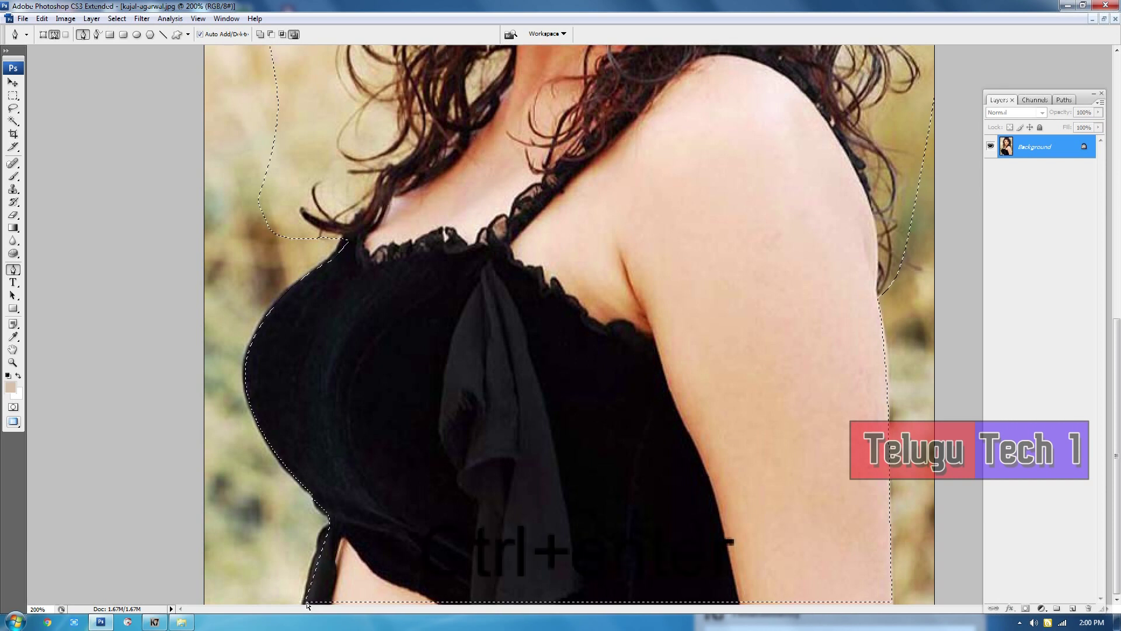
key(ctrl+minus)
key(ctrl+minus)
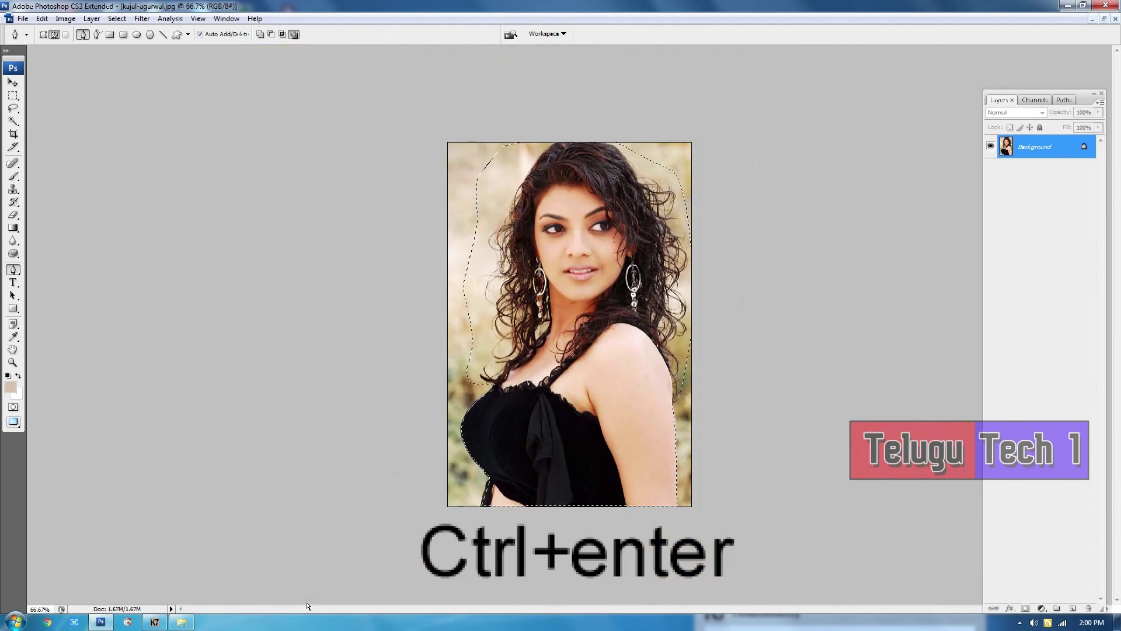
key(z)
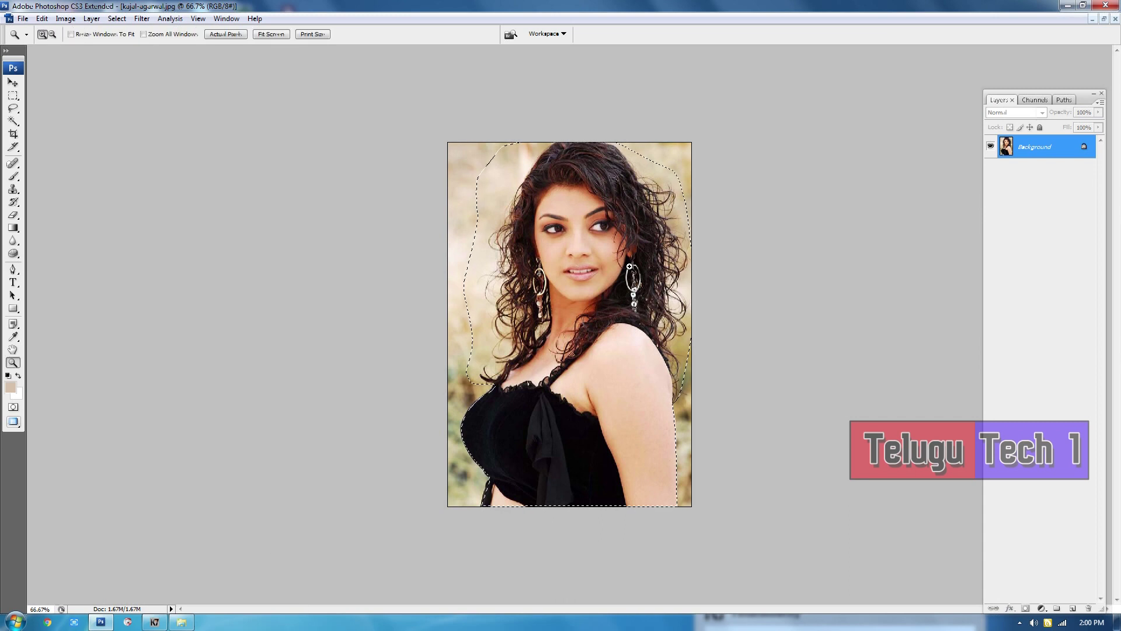
click(548, 334)
key(ctrl+minus)
key(v)
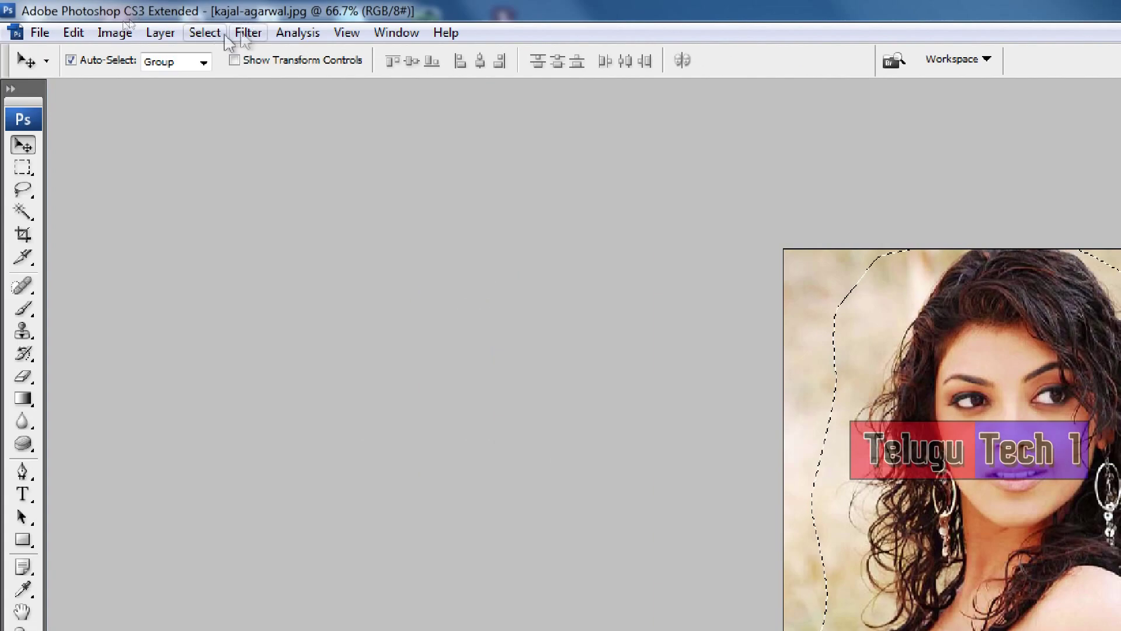
Step: Refine the selection's edge with Radius 2.0 px, Contrast 0%, Smooth 2 and Feather 2.0 px, and copy the selection to a new layer
click(209, 35)
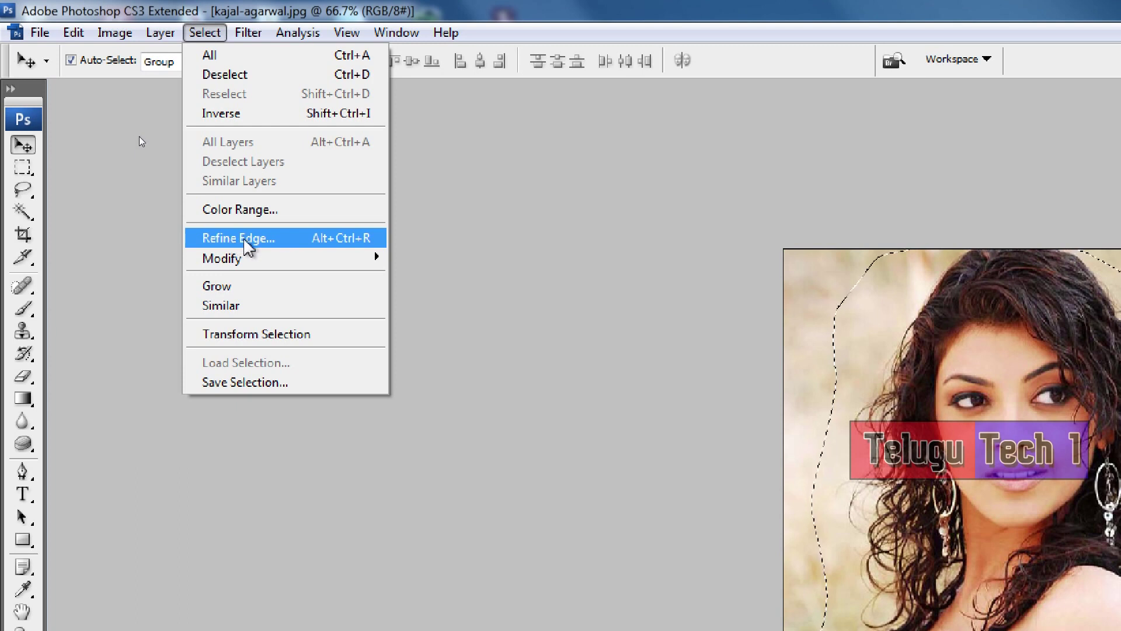
click(246, 239)
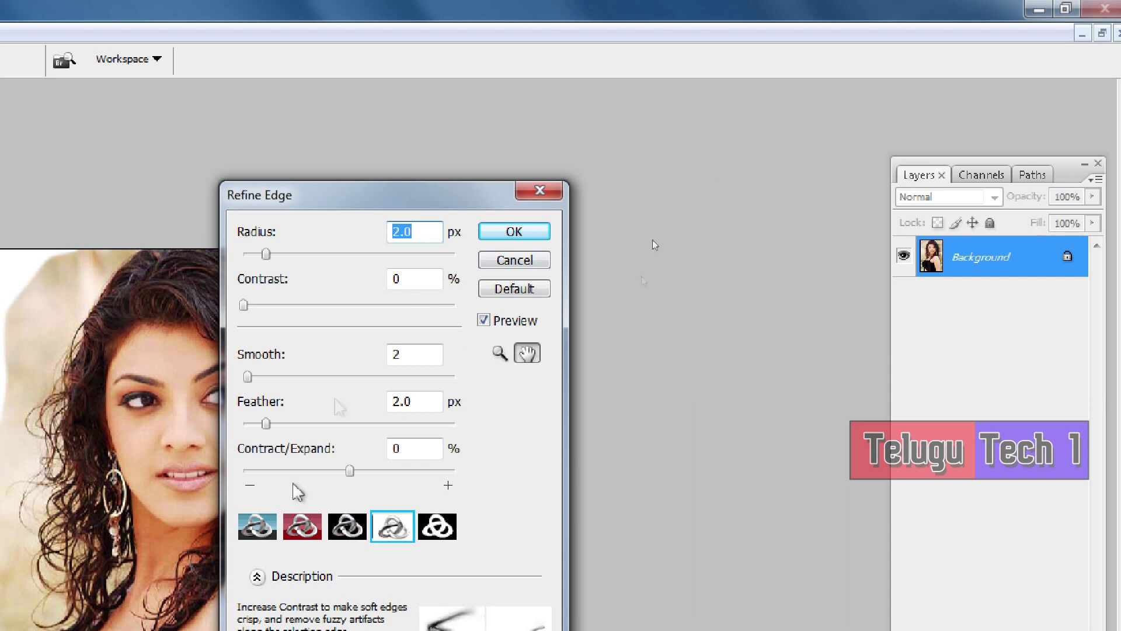
click(514, 233)
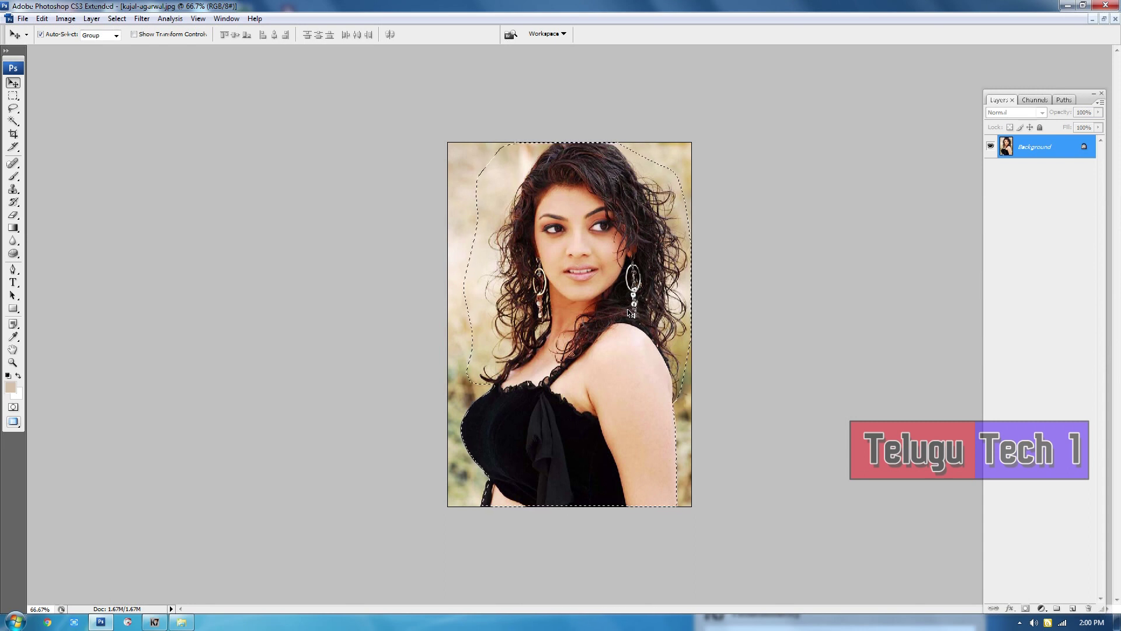
key(ctrl+j)
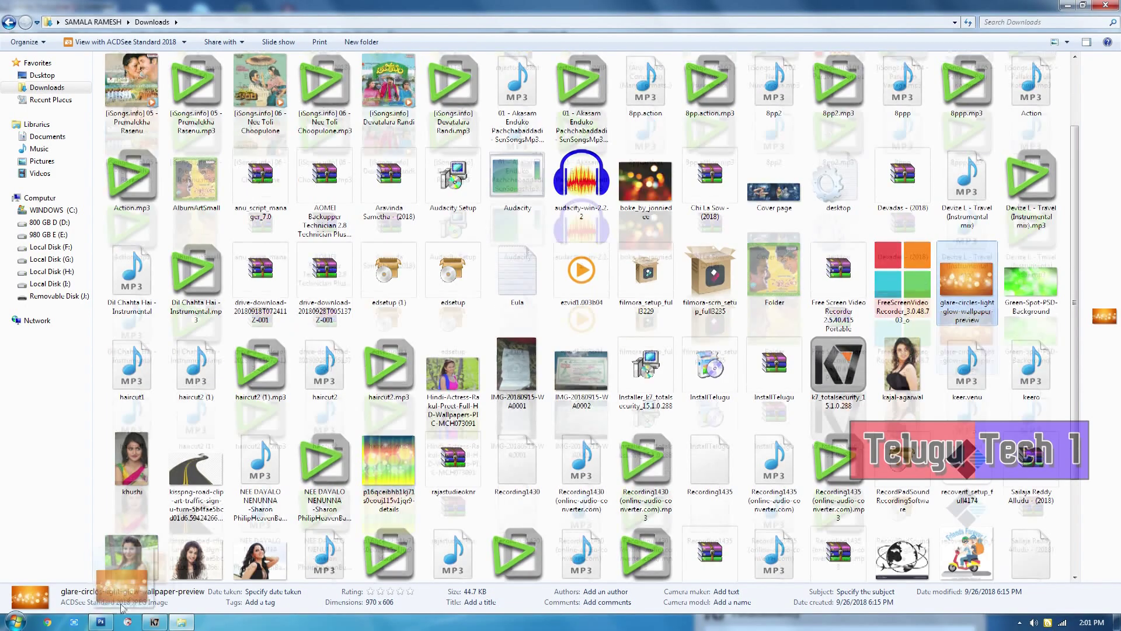
Step: Open glare-circles-light-glow-wallpaper-preview.jpg and place its window beside the portrait's window
drag(967, 283, 557, 344)
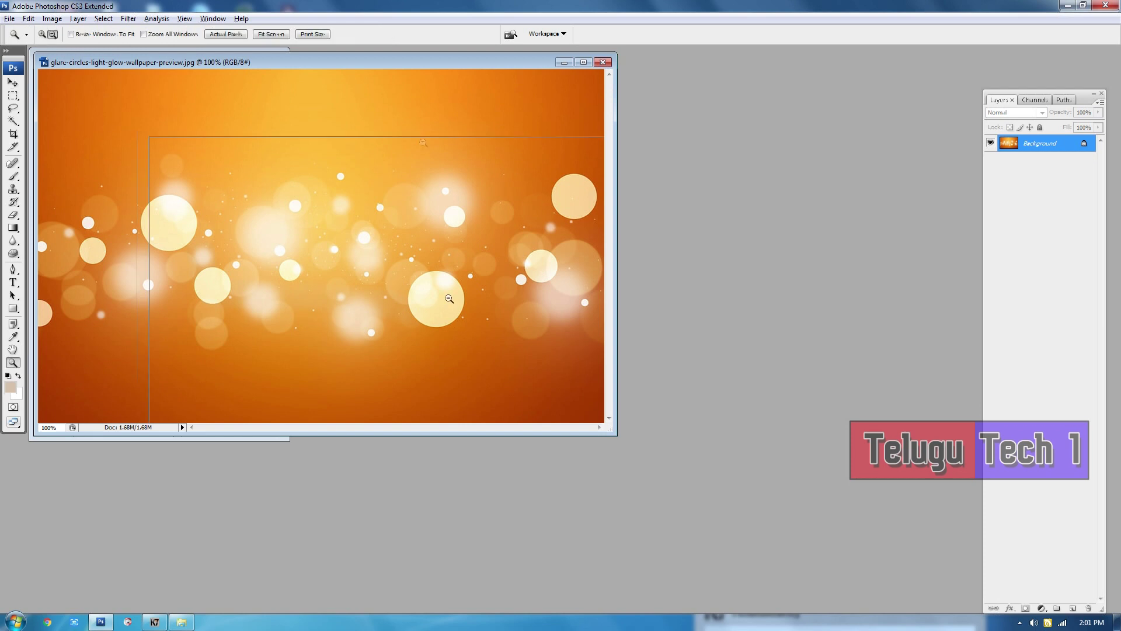
alt+click(448, 296)
drag(401, 67, 739, 103)
Step: Bring the woman's cut-out layer into the orange wallpaper document and scale it proportionally to about 75.6%
drag(182, 301, 681, 289)
key(ctrl+t)
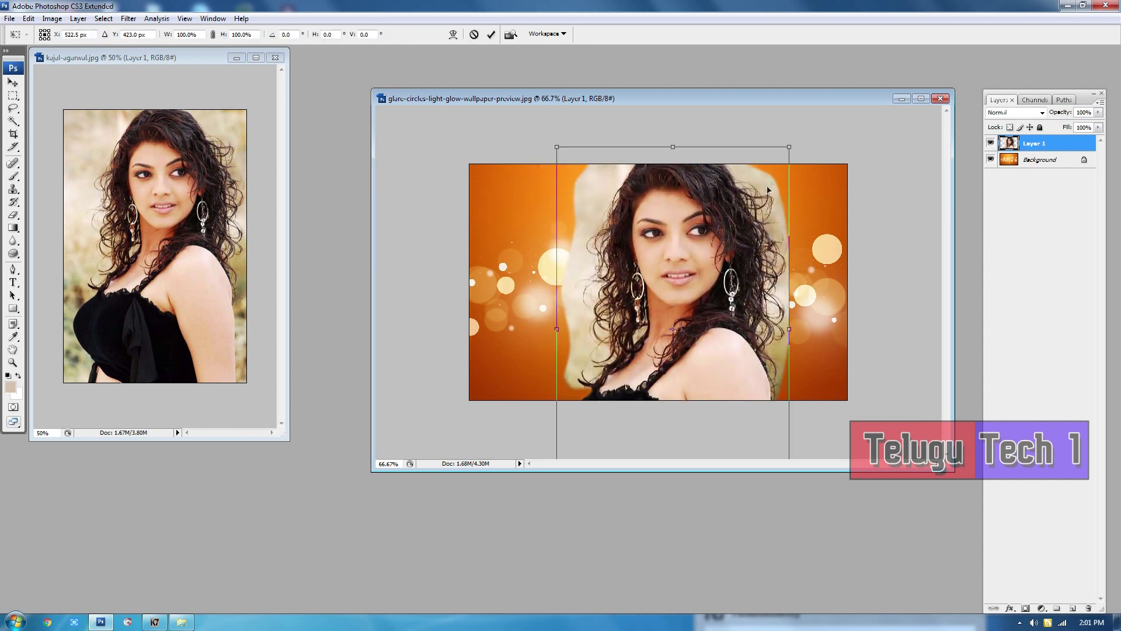
drag(790, 146, 752, 163)
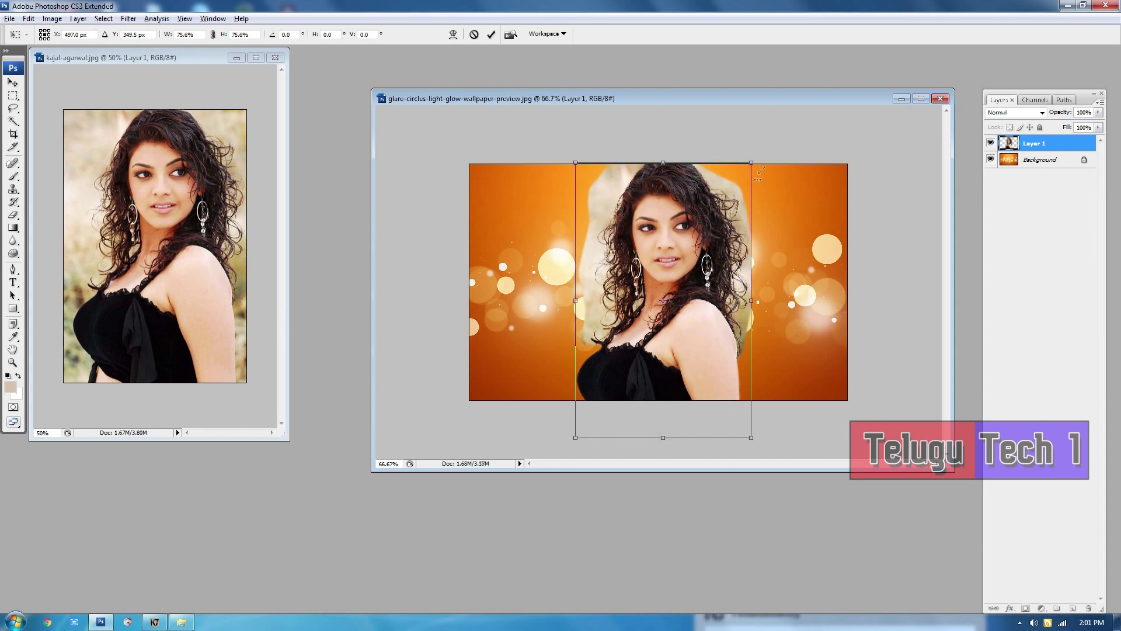
key(Return)
drag(746, 98, 546, 98)
key(z)
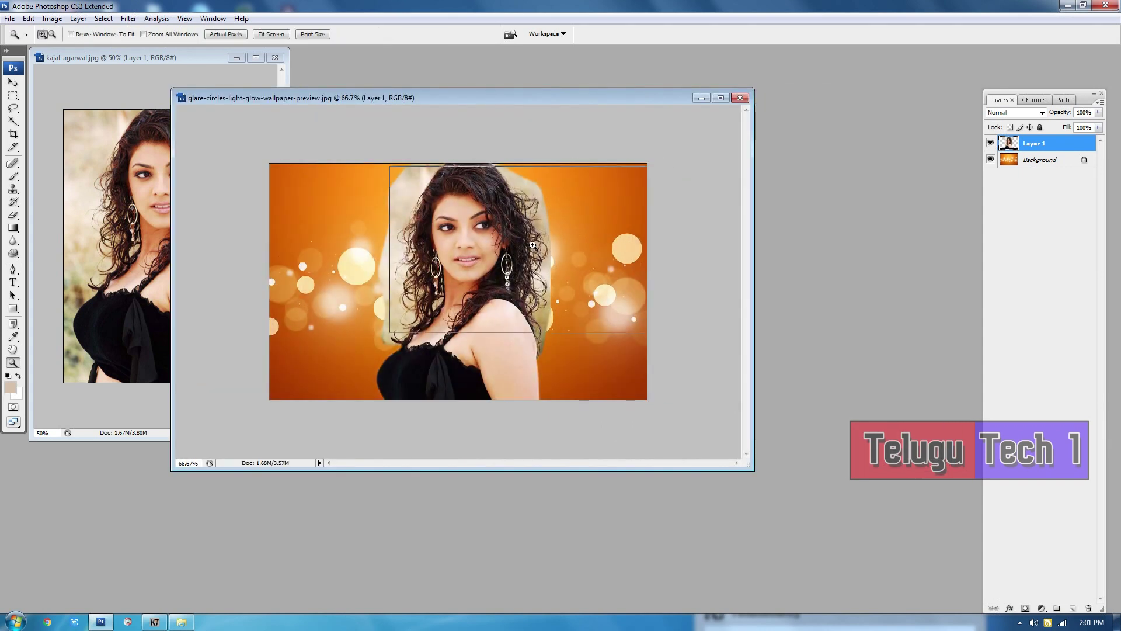
Step: Duplicate the woman's cut-out layer and set the lower one, Layer 1, to the Multiply blend mode
click(532, 245)
key(v)
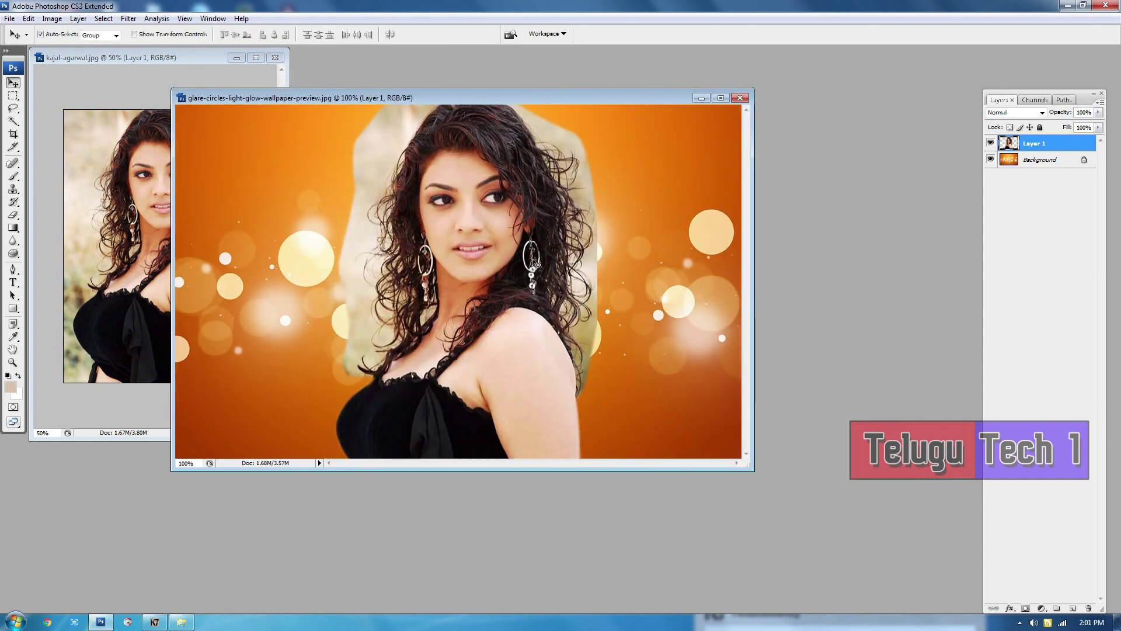
key(ctrl+j)
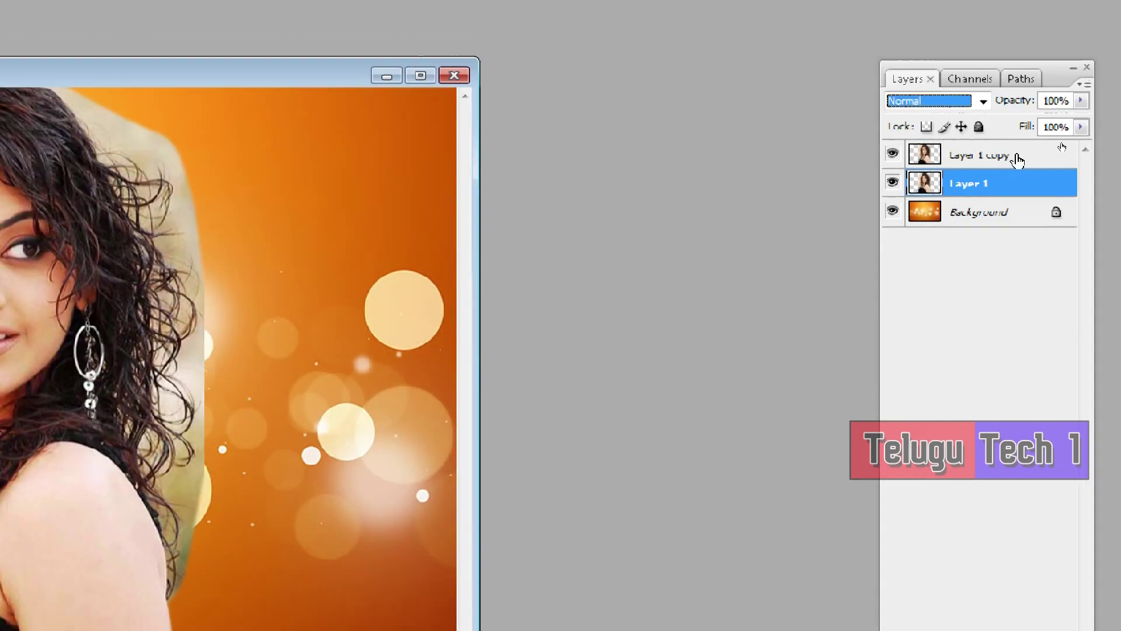
click(1017, 140)
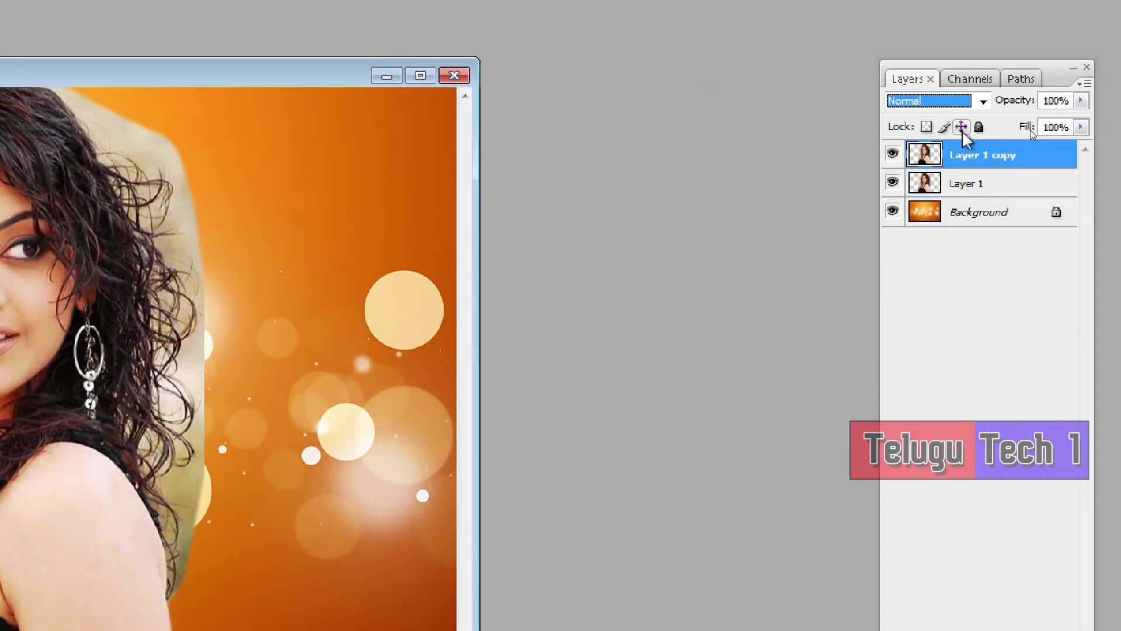
click(973, 194)
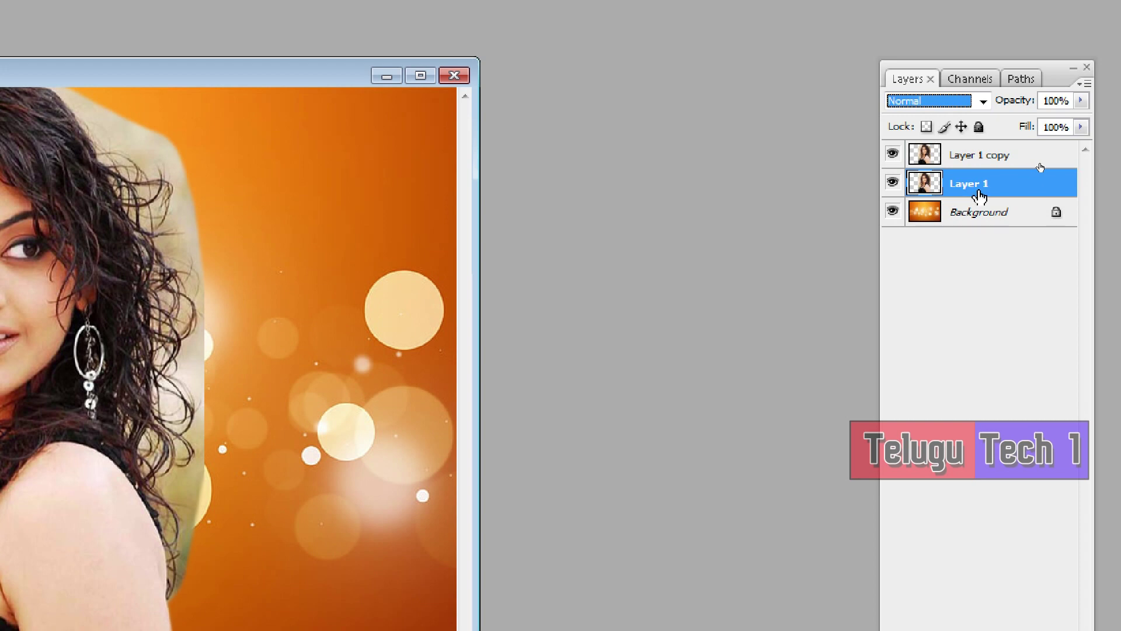
click(921, 101)
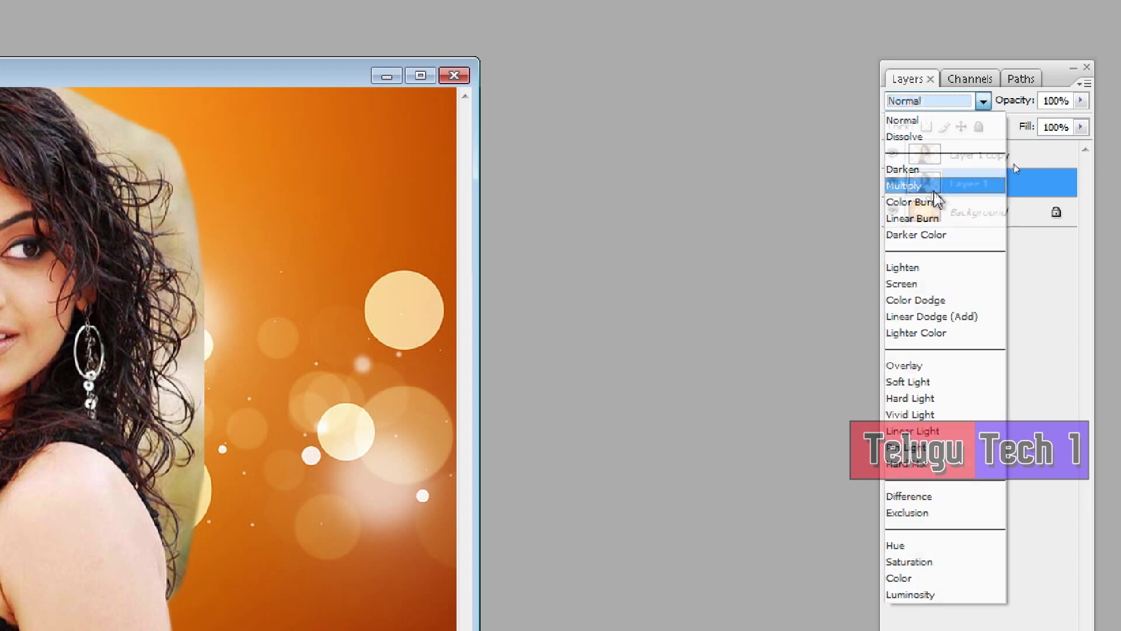
click(929, 184)
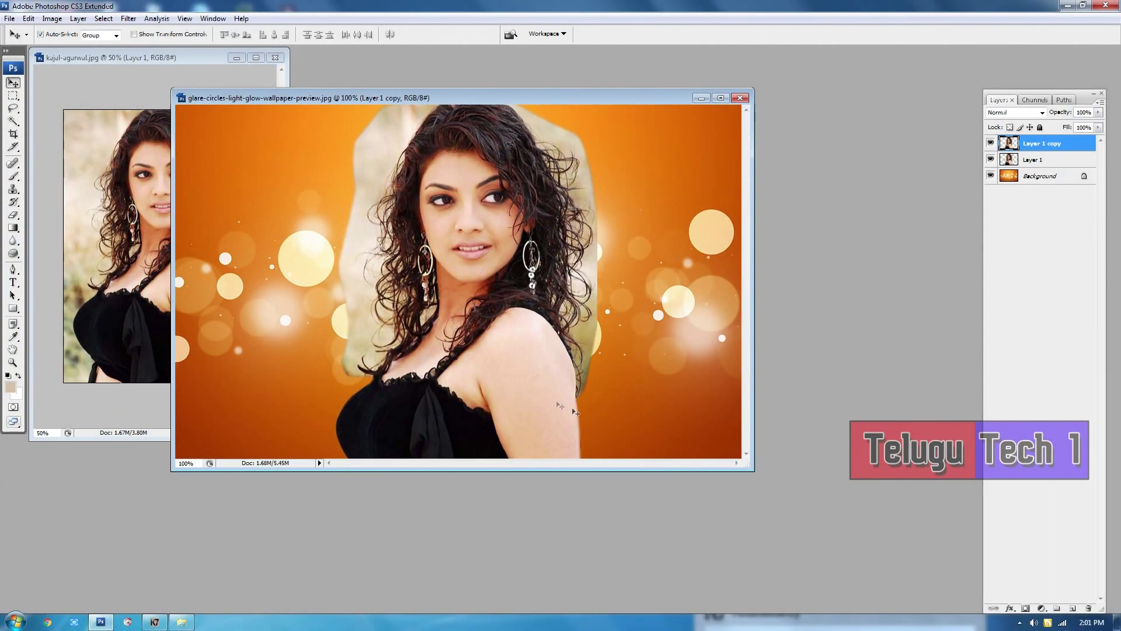
Step: On Layer 1 copy, begin a pen path just inside the curly hair, from the dress neckline up the hair's left side
drag(747, 464, 902, 581)
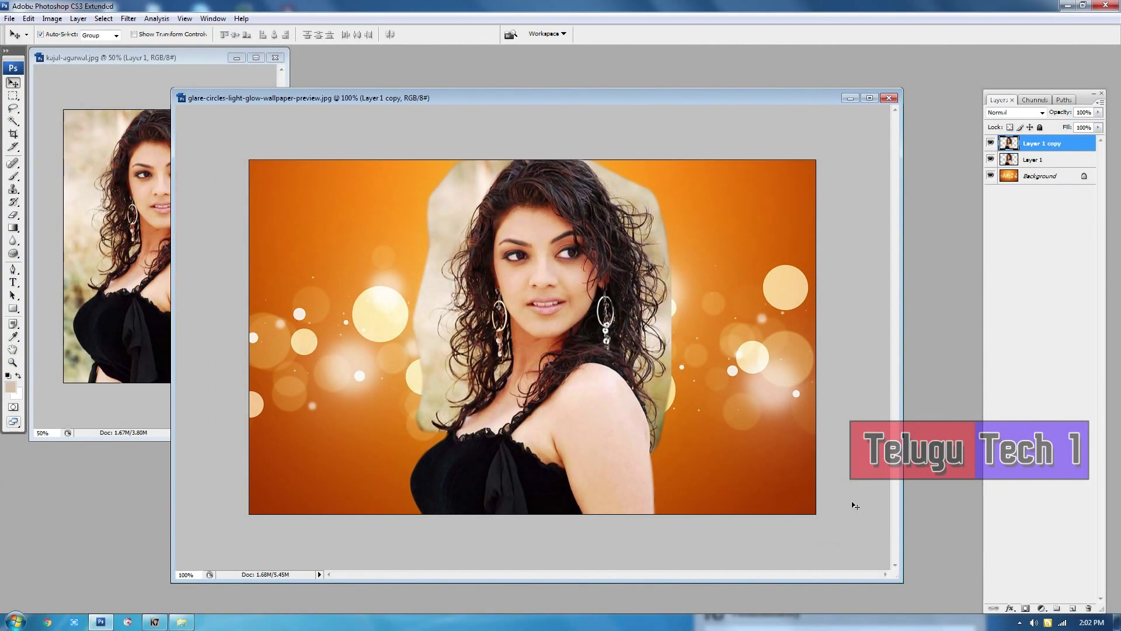
double_click(660, 102)
key(z)
drag(331, 152, 827, 460)
drag(550, 349, 547, 282)
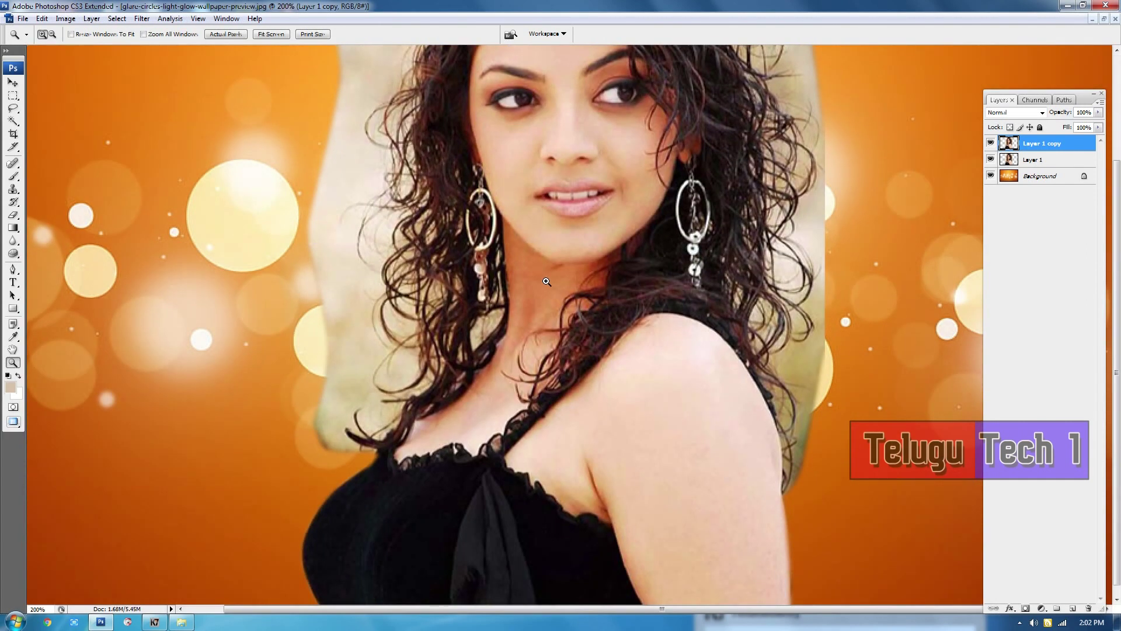
key(p)
drag(355, 464, 354, 460)
drag(374, 446, 383, 443)
drag(444, 345, 475, 442)
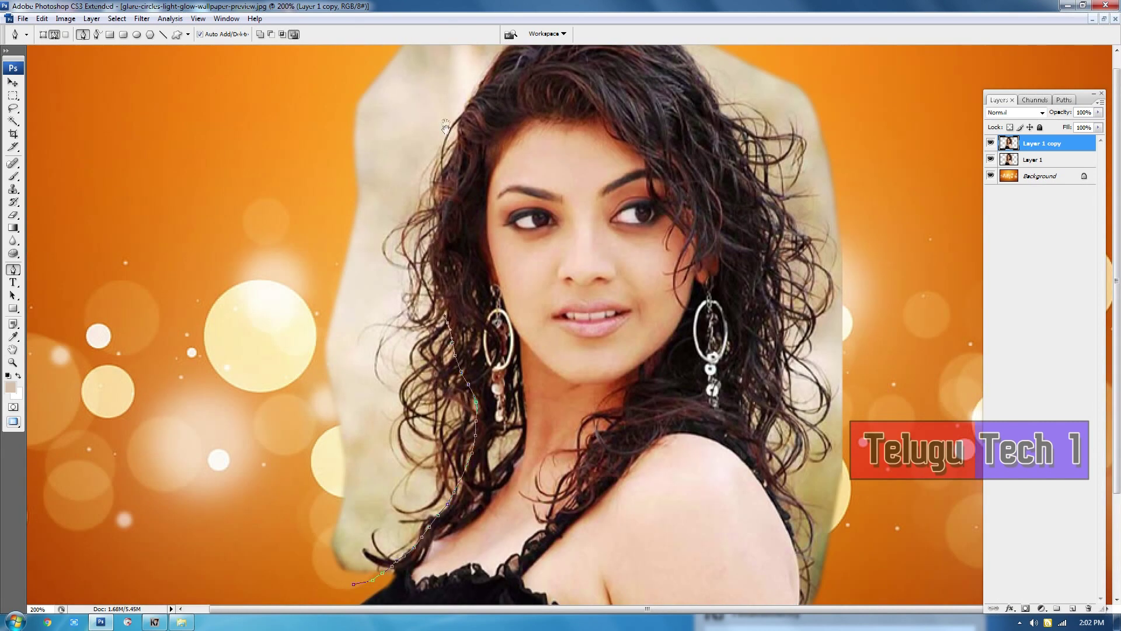
drag(446, 126, 447, 245)
drag(441, 195, 466, 128)
drag(572, 57, 439, 200)
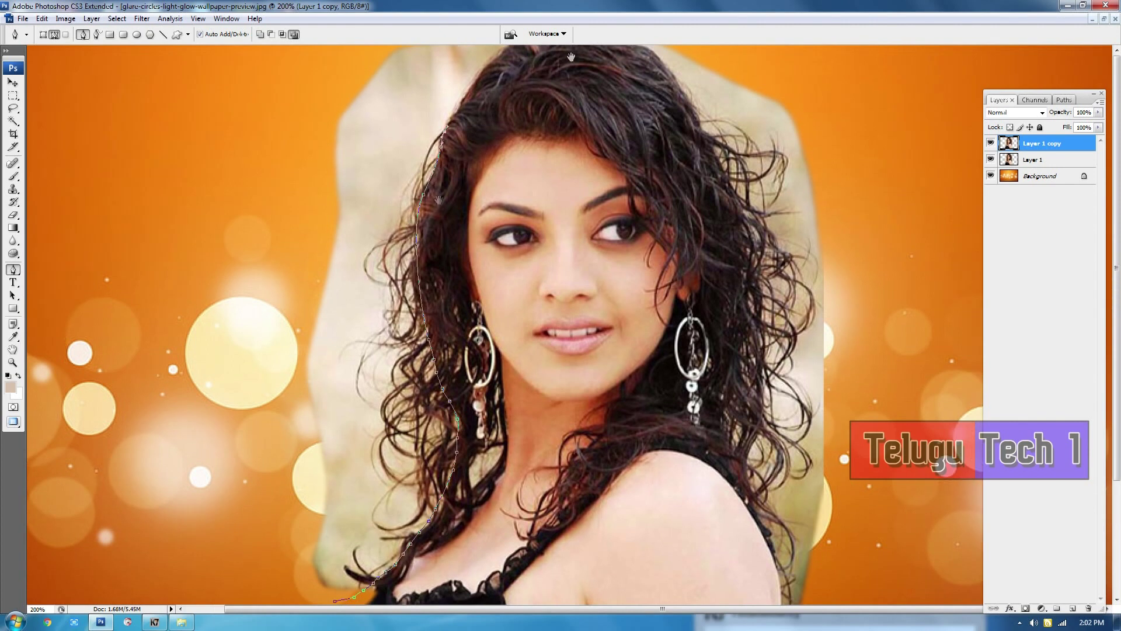
Step: Continue the pen path over the crown and down inside the right side of the hair to the shoulder
drag(623, 51, 749, 89)
click(626, 52)
mouse_move(632, 51)
mouse_down()
mouse_move(760, 102)
mouse_move(633, 53)
mouse_up()
drag(698, 123, 728, 193)
scroll(741, 212, down, 2)
drag(754, 318, 752, 378)
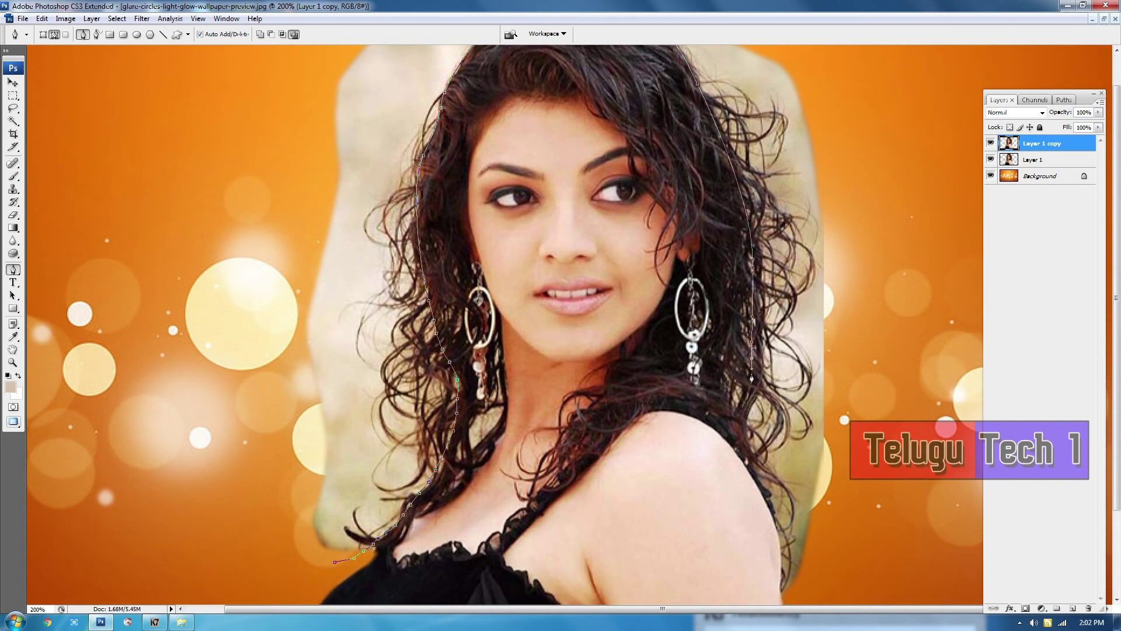
drag(779, 522, 781, 555)
Step: Route the pen path around the outside of the old backdrop on both sides and close it at its starting point
drag(781, 595, 808, 603)
drag(891, 556, 894, 509)
drag(892, 408, 885, 350)
drag(894, 211, 919, 399)
drag(895, 141, 876, 127)
drag(851, 96, 848, 93)
drag(823, 81, 803, 76)
drag(332, 93, 192, 296)
drag(189, 379, 185, 412)
drag(193, 452, 211, 488)
drag(201, 381, 208, 407)
click(334, 453)
Step: Convert the path to a selection, refined with Radius 2.0 px, Smooth 2 and Feather 2.0 px, and delete that area from Layer 1 copy
key(ctrl+Return)
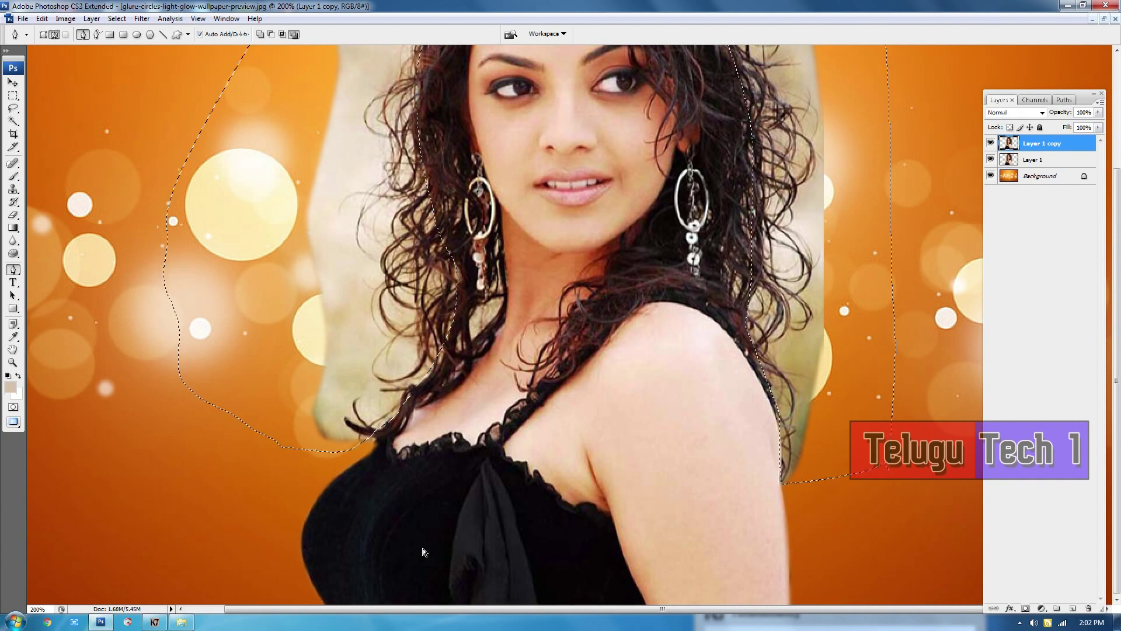
key(ctrl+minus)
key(ctrl+alt+r)
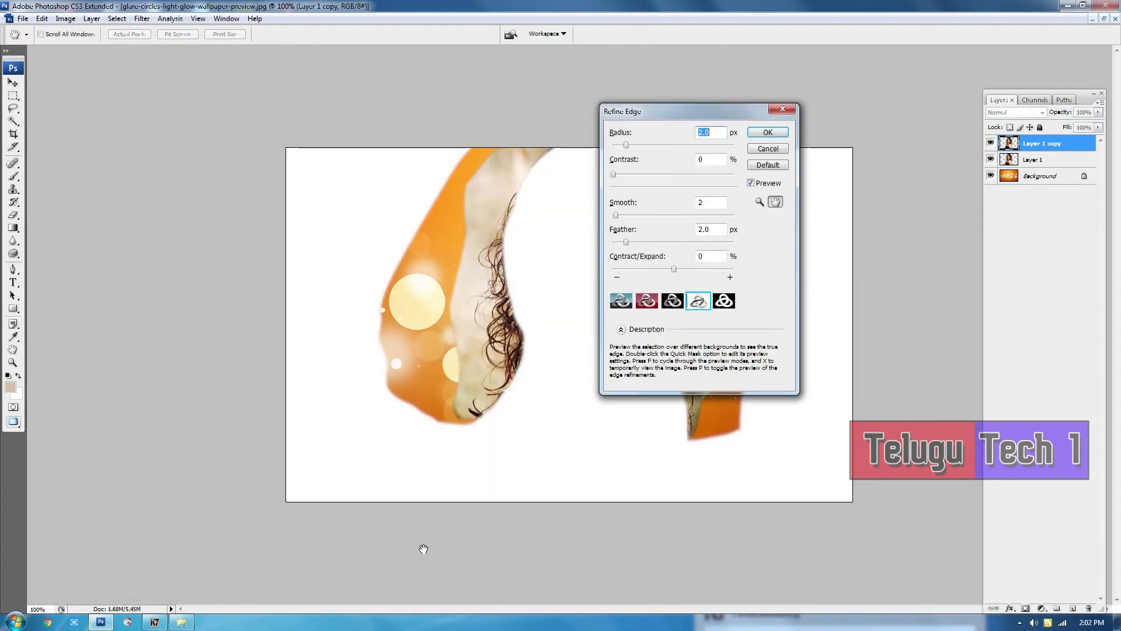
key(Return)
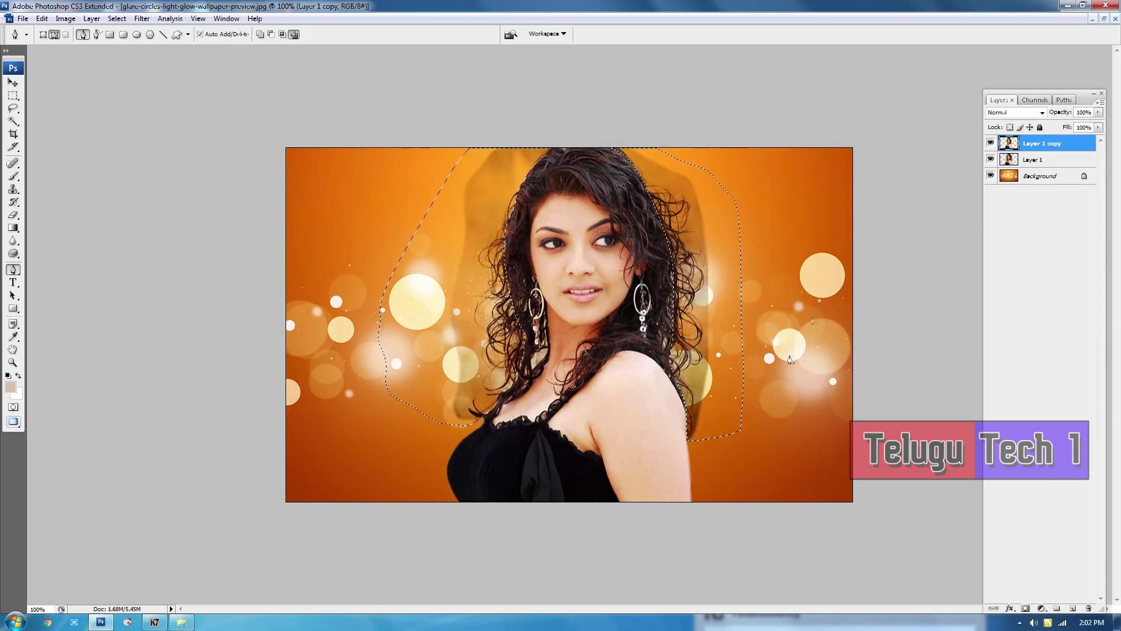
key(ctrl+z)
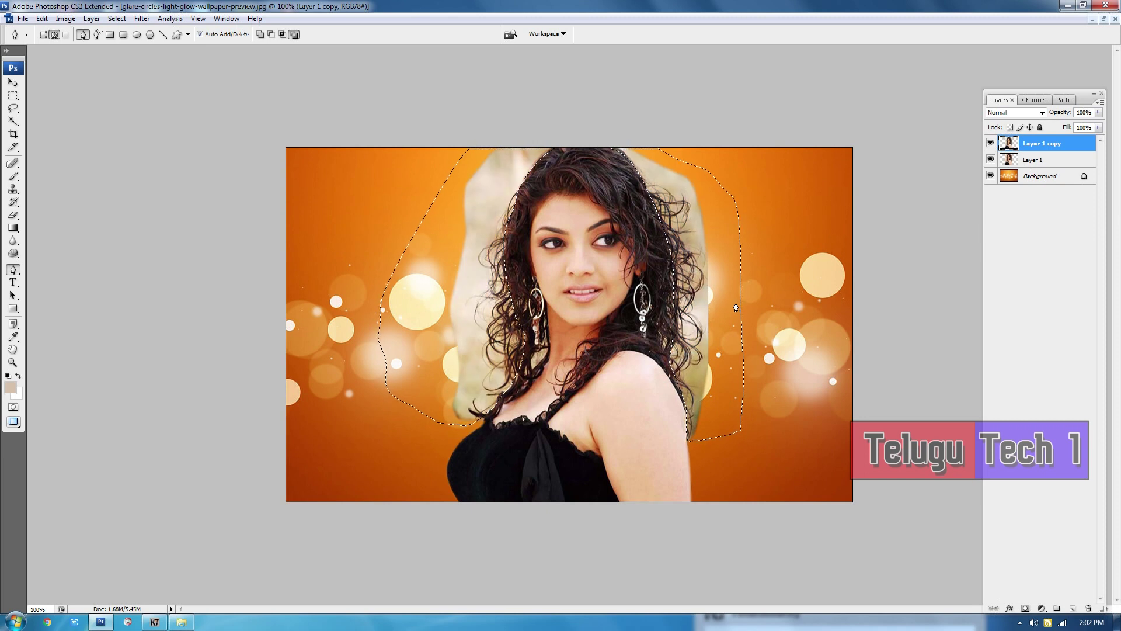
key(ctrl+z)
key(ctrl+d)
Step: Select the Multiply cut-out layer beneath the copy, try shifting it sideways and undo the move
key(z)
click(689, 180)
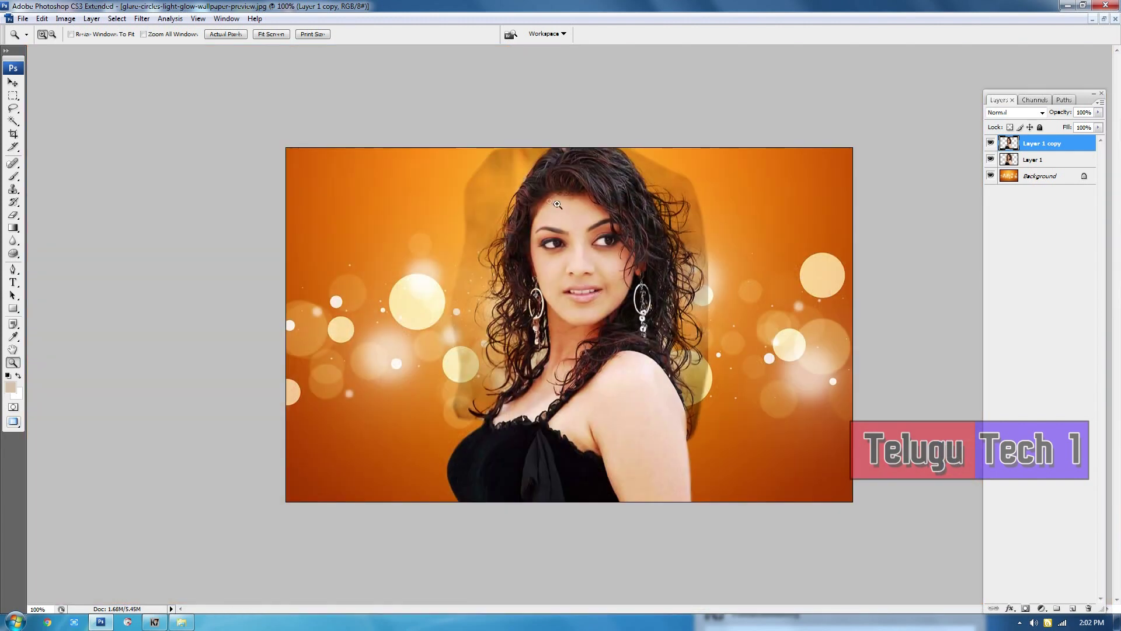
key(v)
right_click(499, 180)
click(517, 188)
drag(492, 175, 423, 176)
key(ctrl+z)
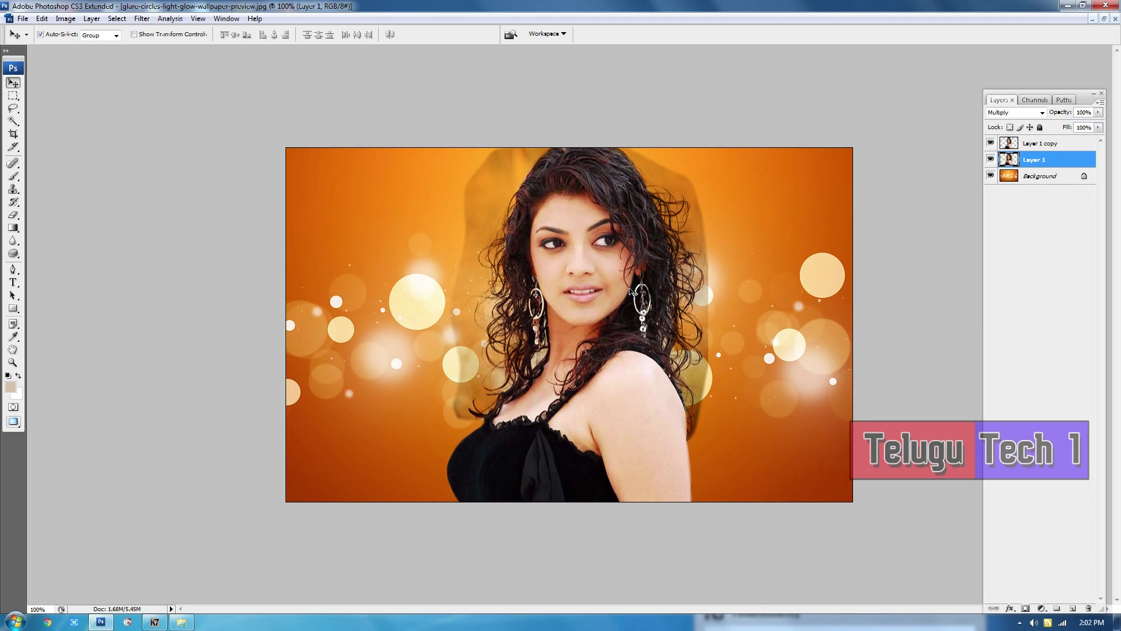
Step: Start a Curves adjustment on Layer 1 and set the white point from the leftover backdrop left of the hair
key(z)
click(555, 212)
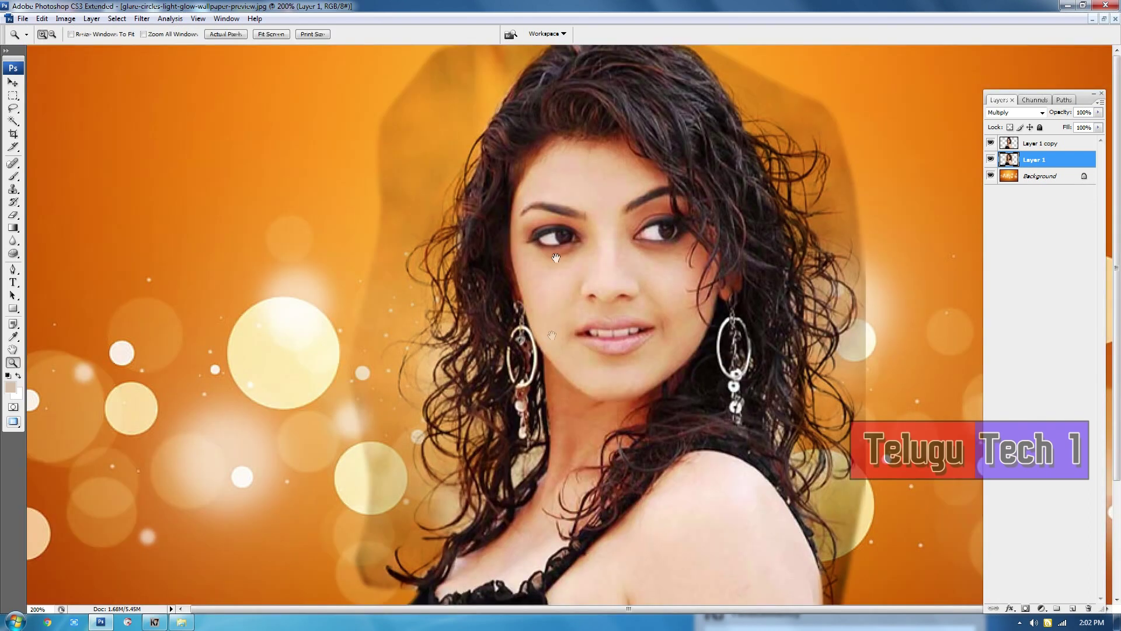
drag(555, 258, 550, 255)
key(v)
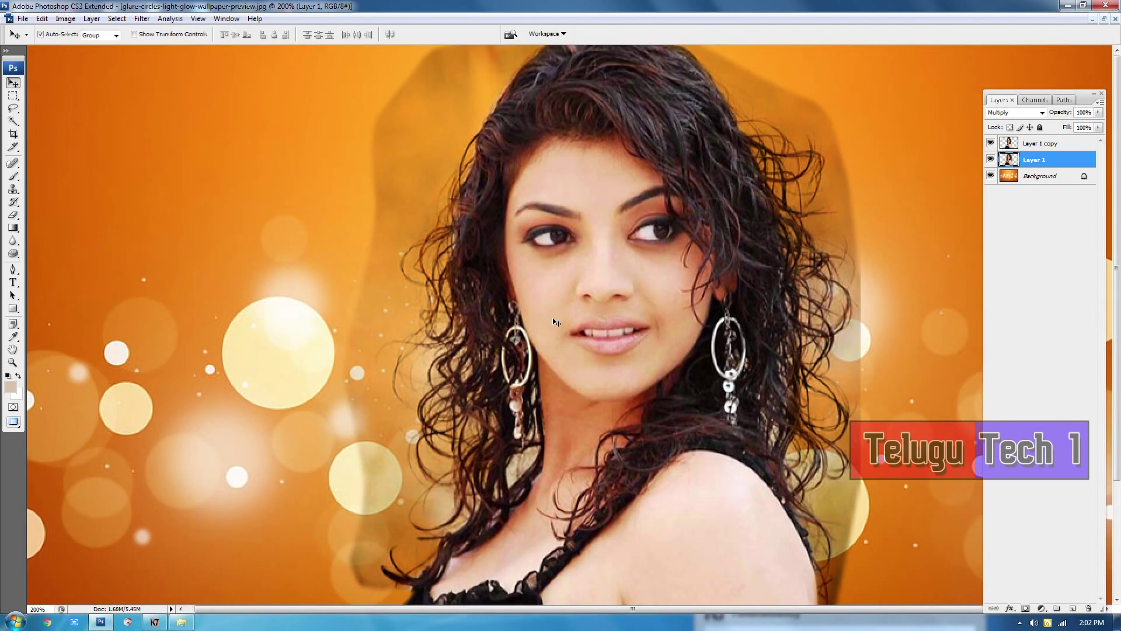
key(ctrl+m)
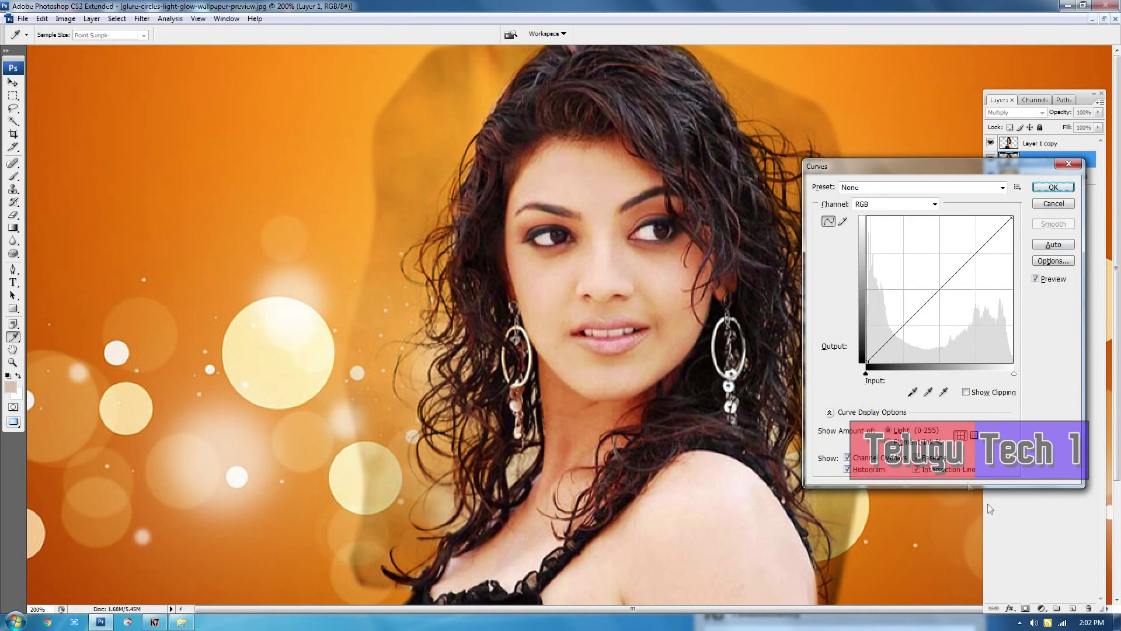
click(944, 391)
drag(405, 140, 363, 157)
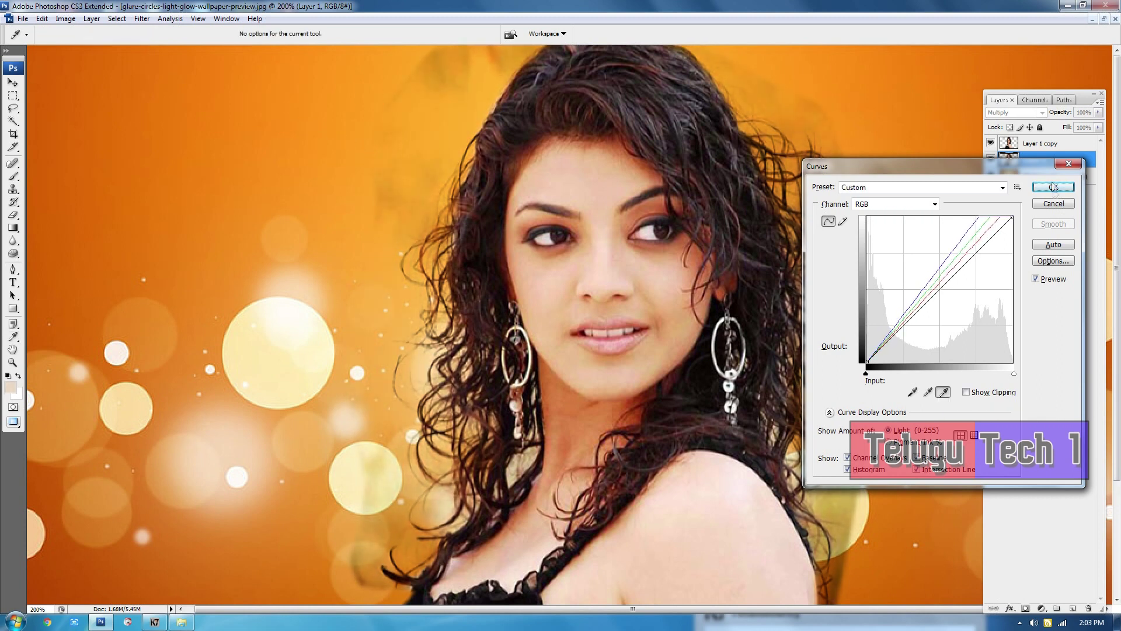
Step: Resample the Curves white point from the remaining backdrop right of the hair and apply the adjustment
drag(888, 166, 1057, 235)
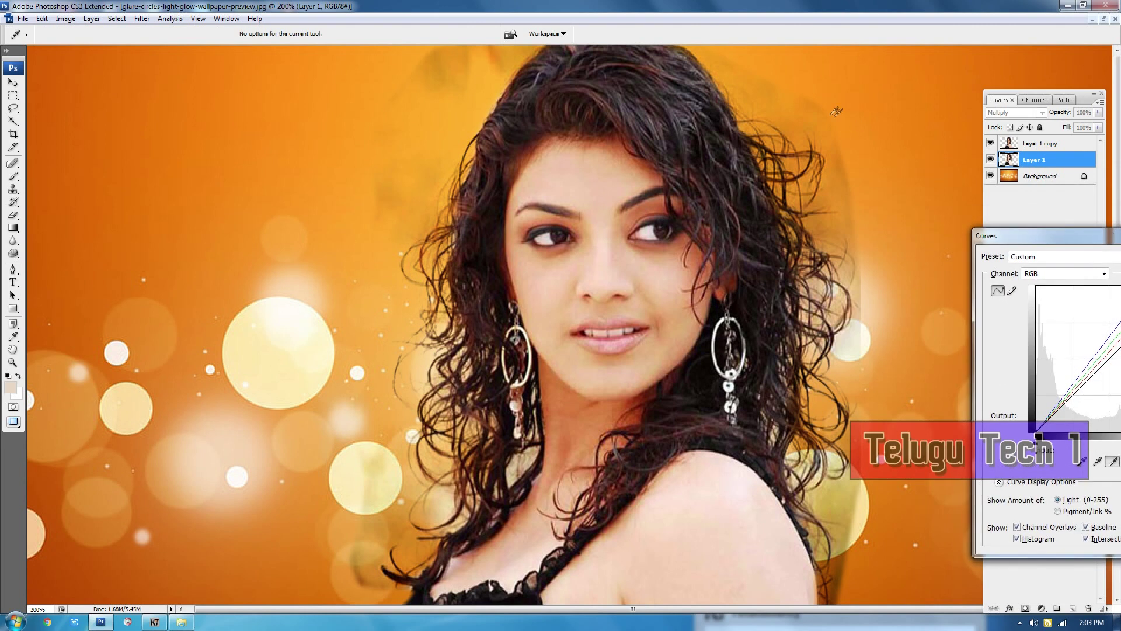
click(816, 109)
drag(841, 183, 842, 188)
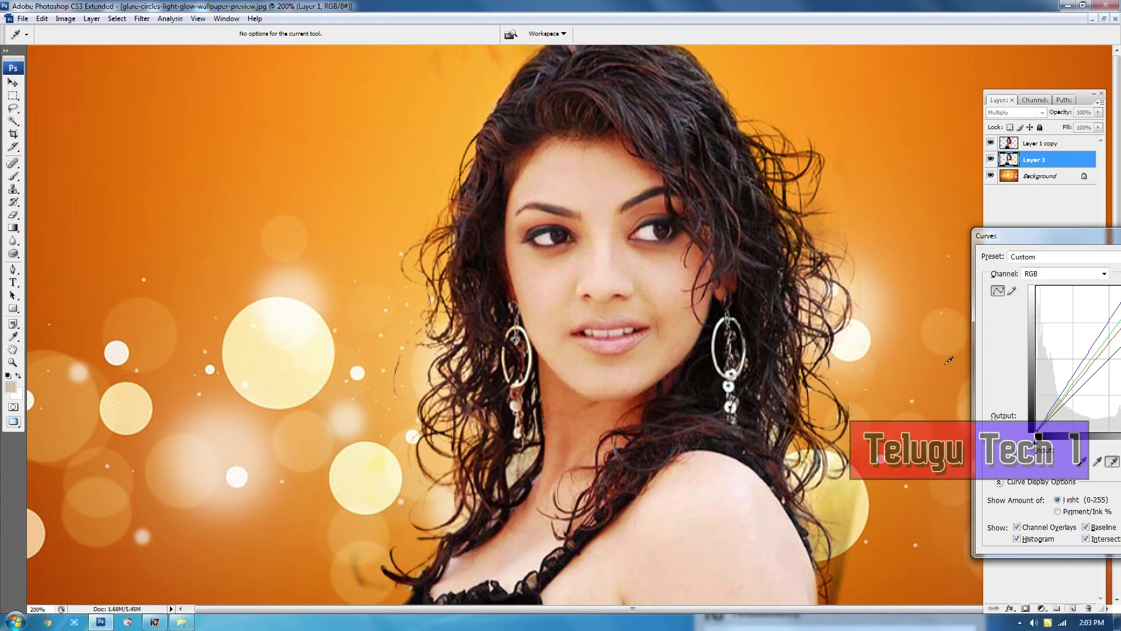
drag(1049, 247, 948, 208)
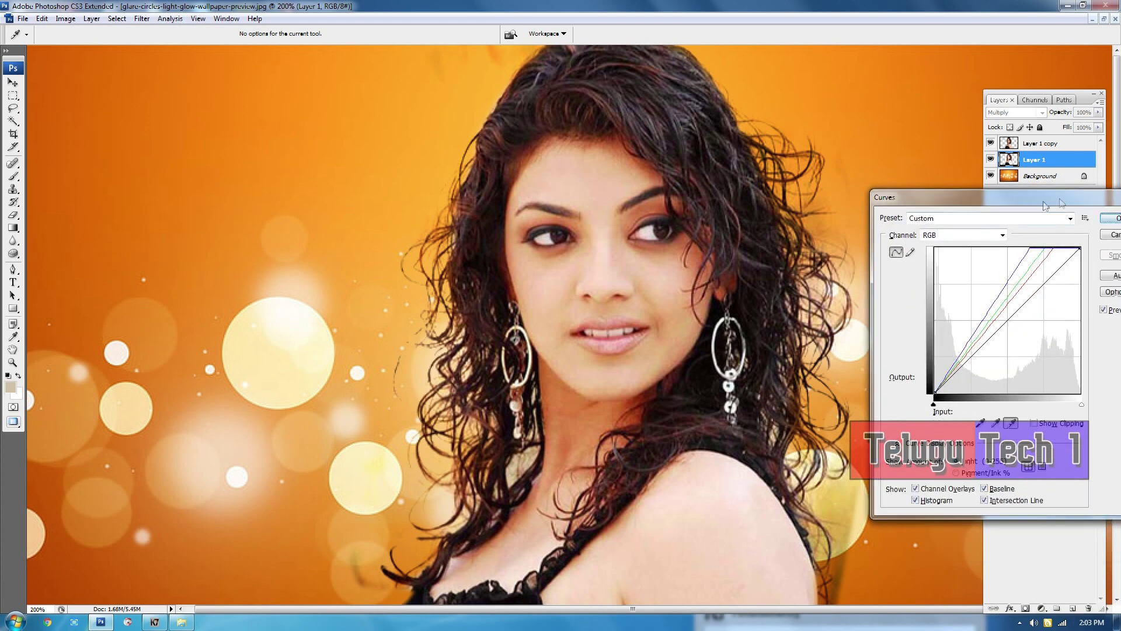
drag(1061, 199, 957, 218)
click(1014, 241)
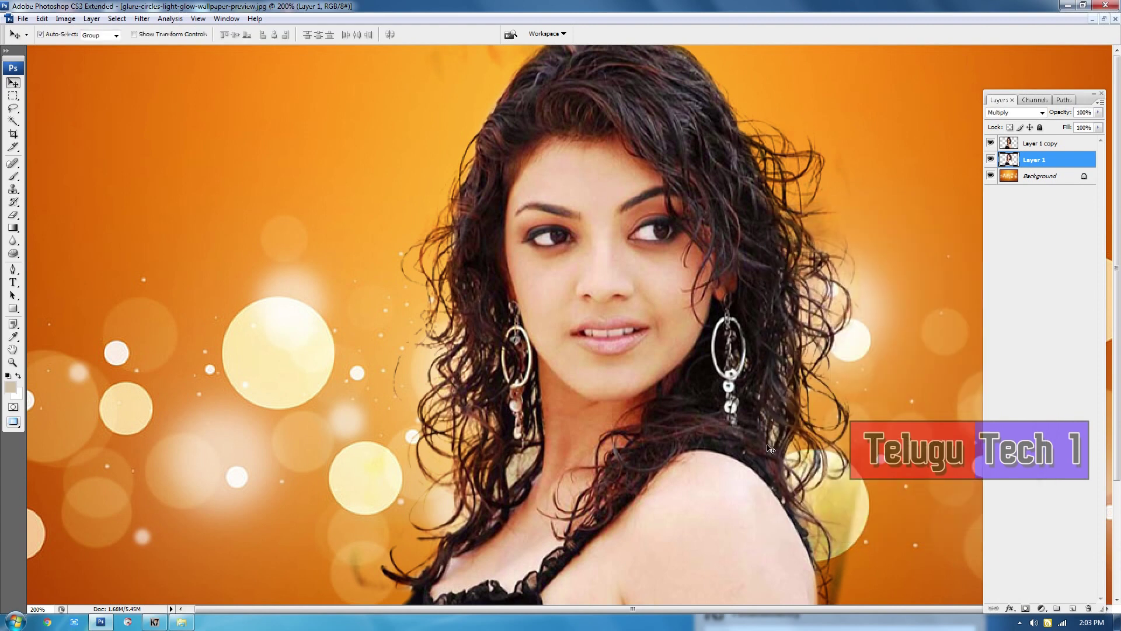
Step: Erase the leftover backdrop shading beside the woman's arm on Layer 1 with a size 40 eraser at 30% opacity
key(ctrl+alt+0)
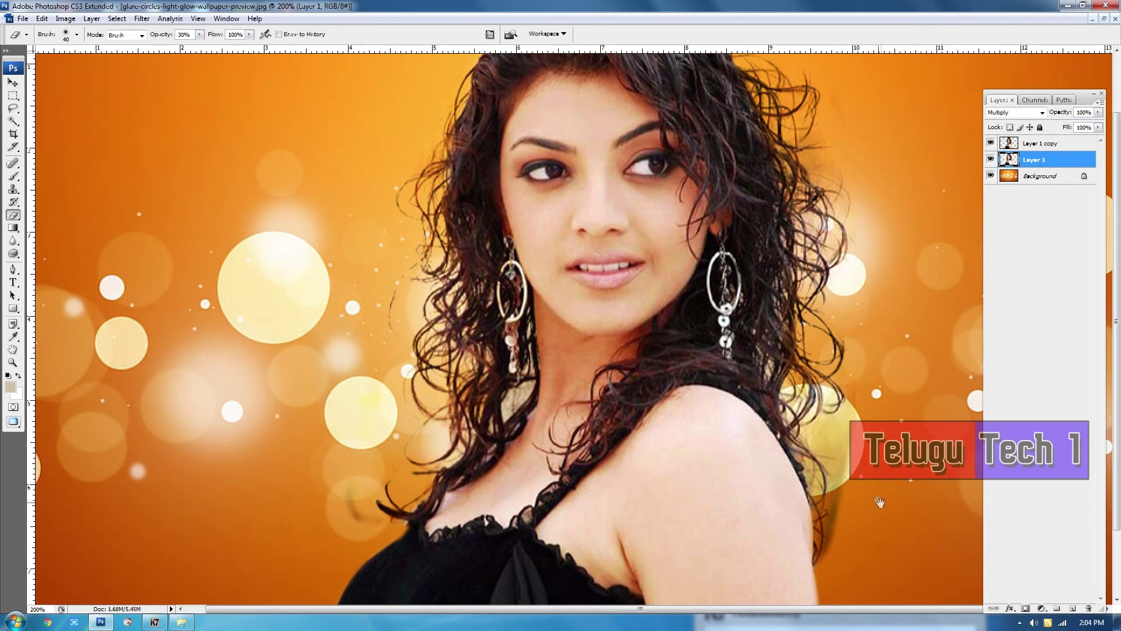
drag(880, 502, 849, 419)
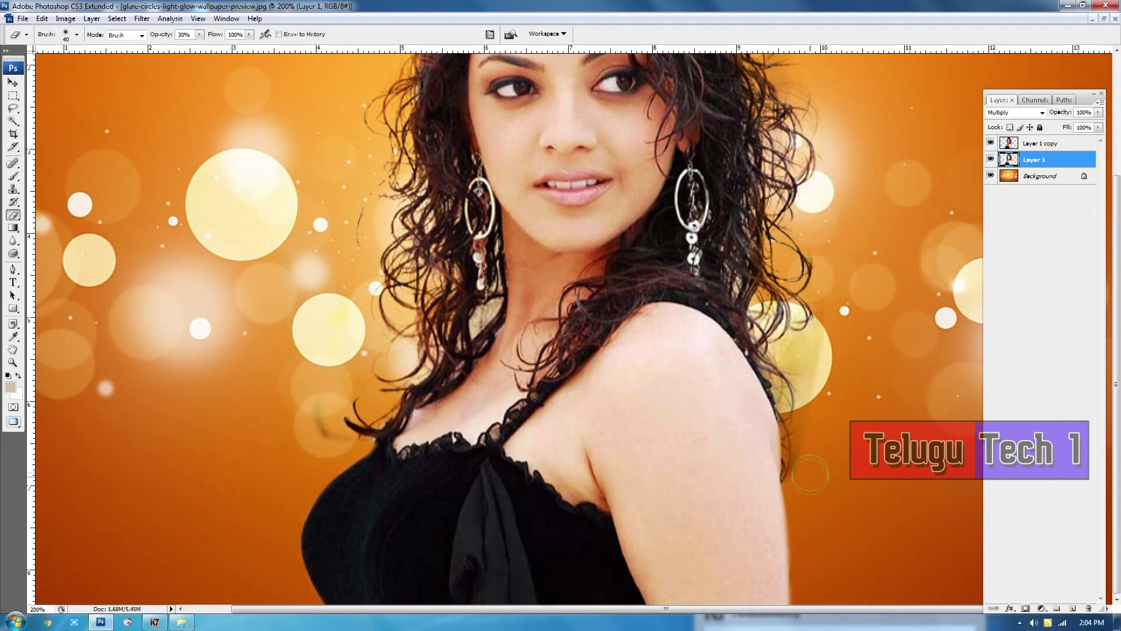
key(z)
alt+click(676, 432)
alt+click(676, 431)
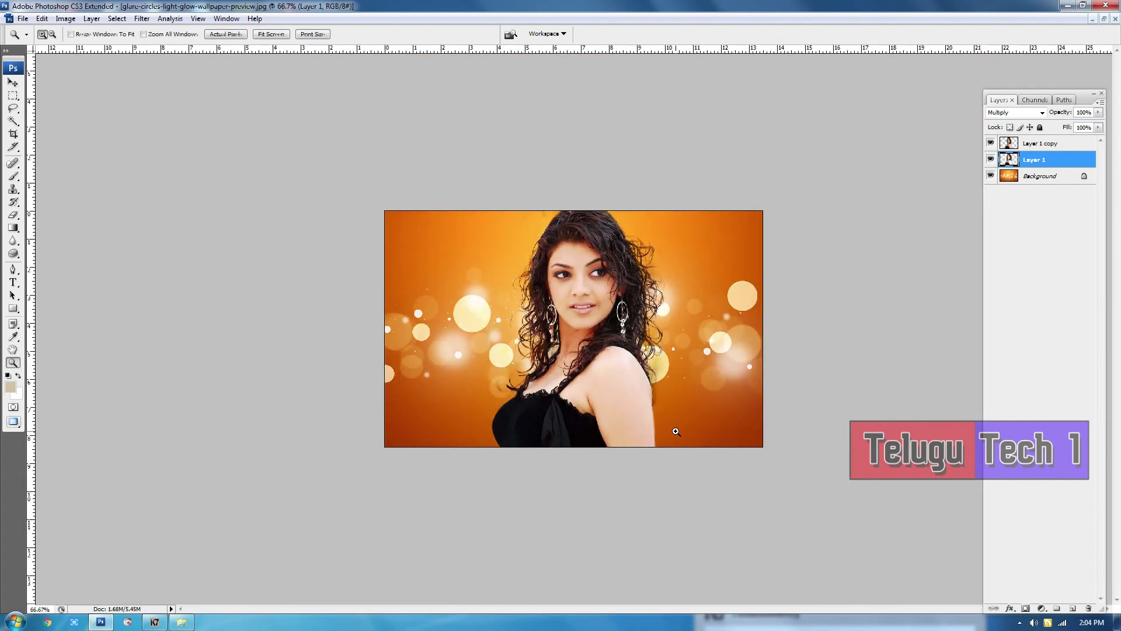
click(645, 327)
key(v)
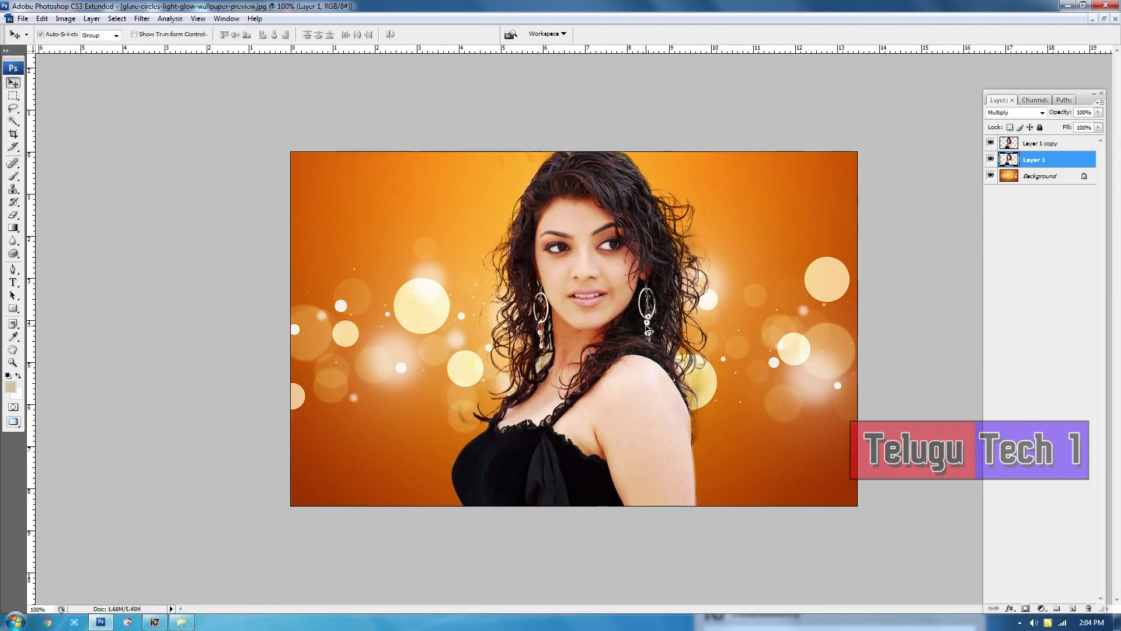